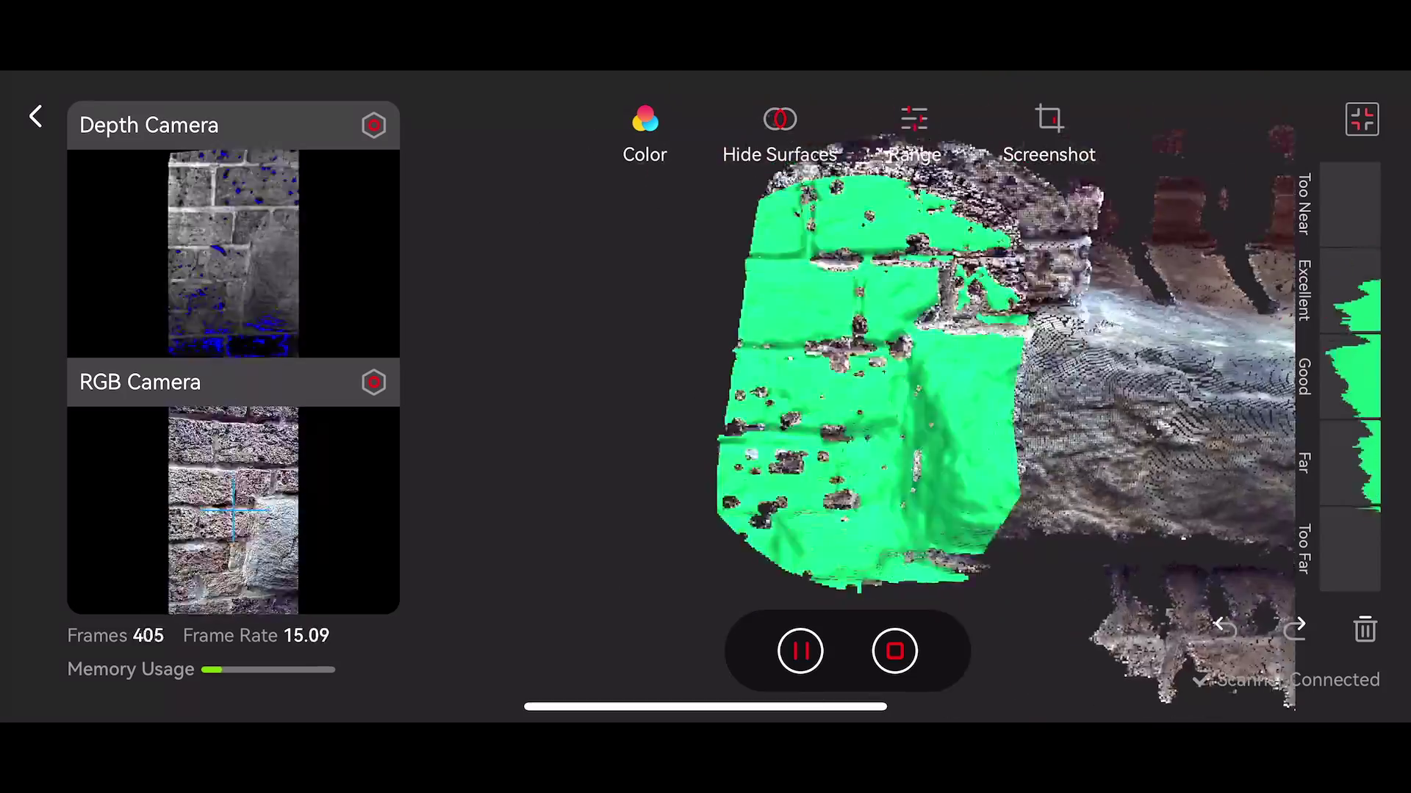
Stop the running scan of the stone wall and finish the capture.
left_click(895, 651)
left_click(825, 485)
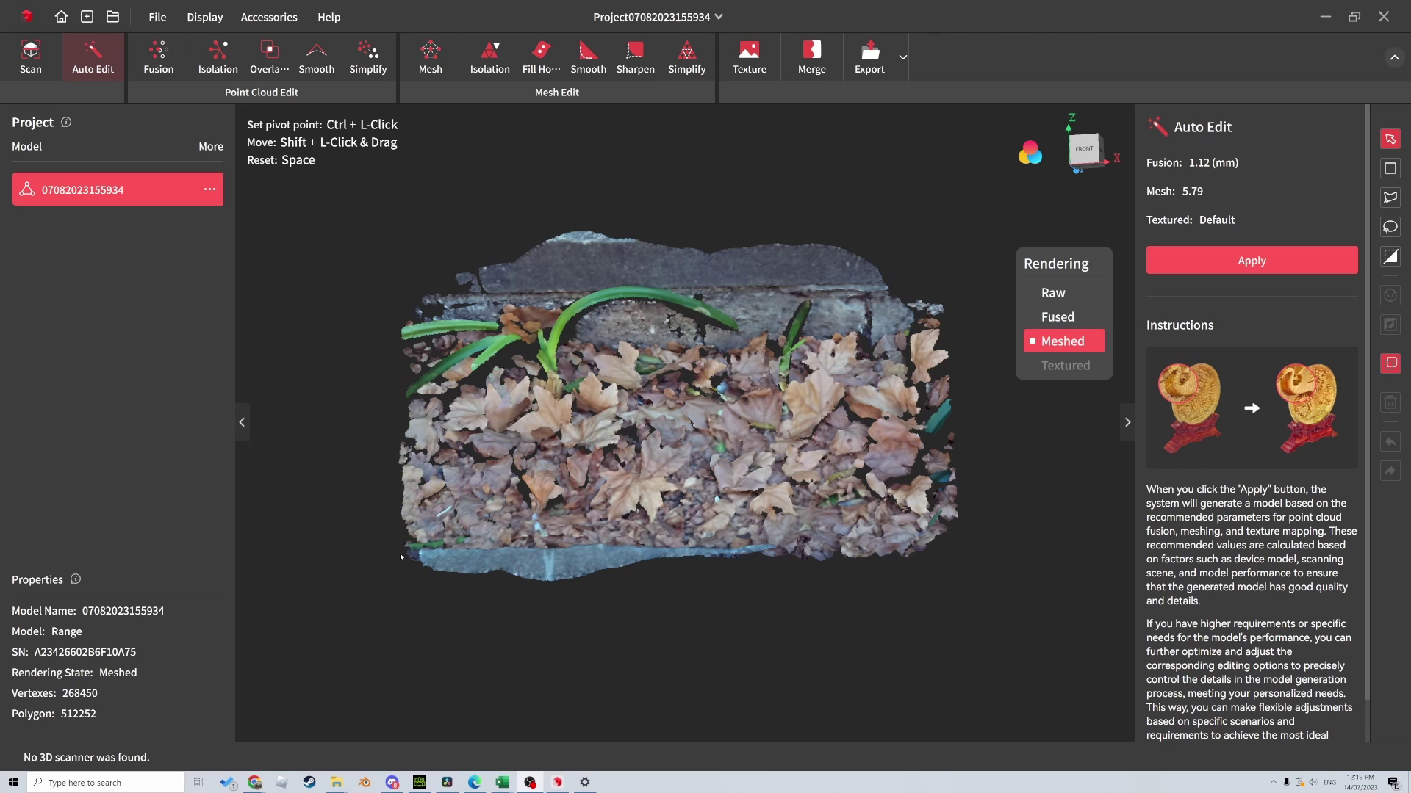
Return to the start page and open the option for transferring scans from the phone.
left_click(61, 18)
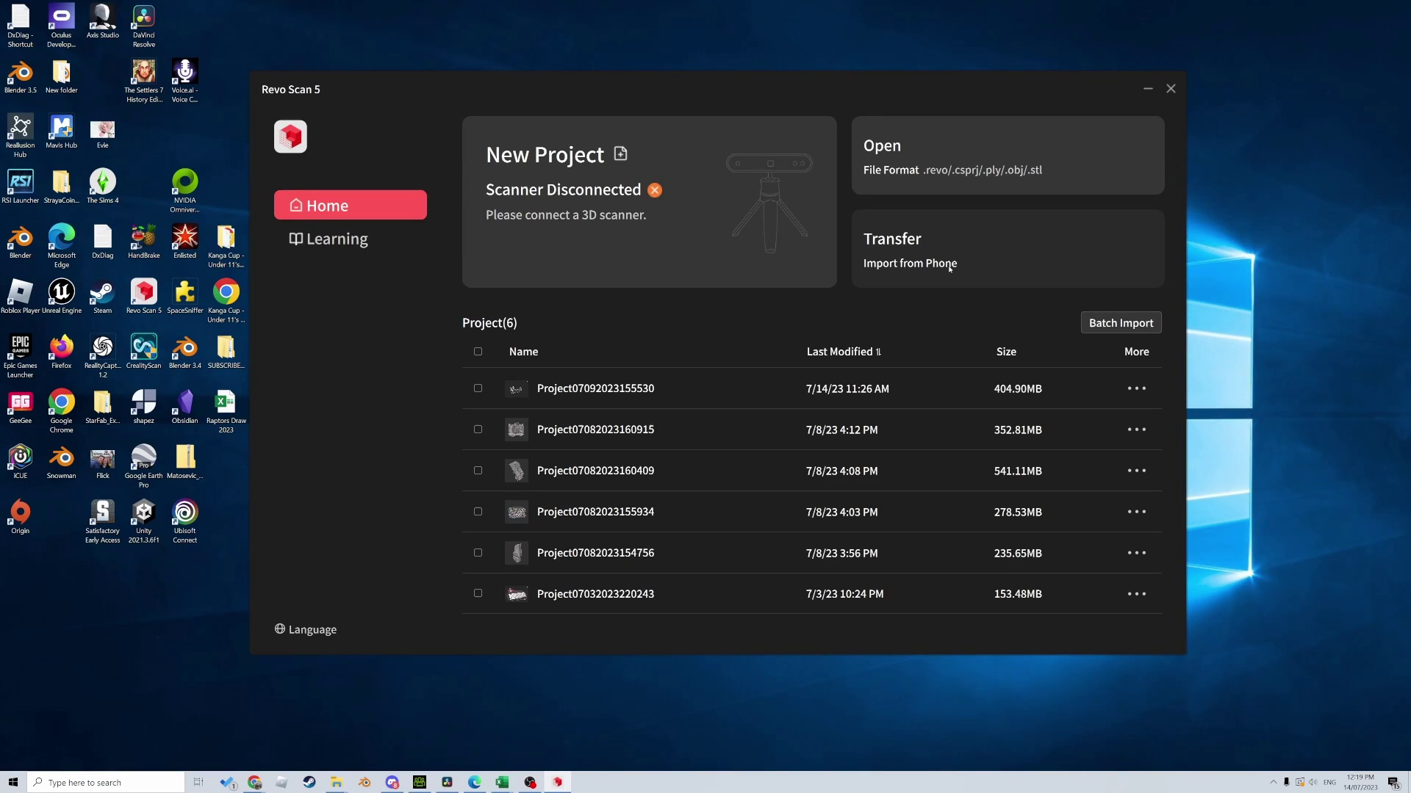
left_click(949, 268)
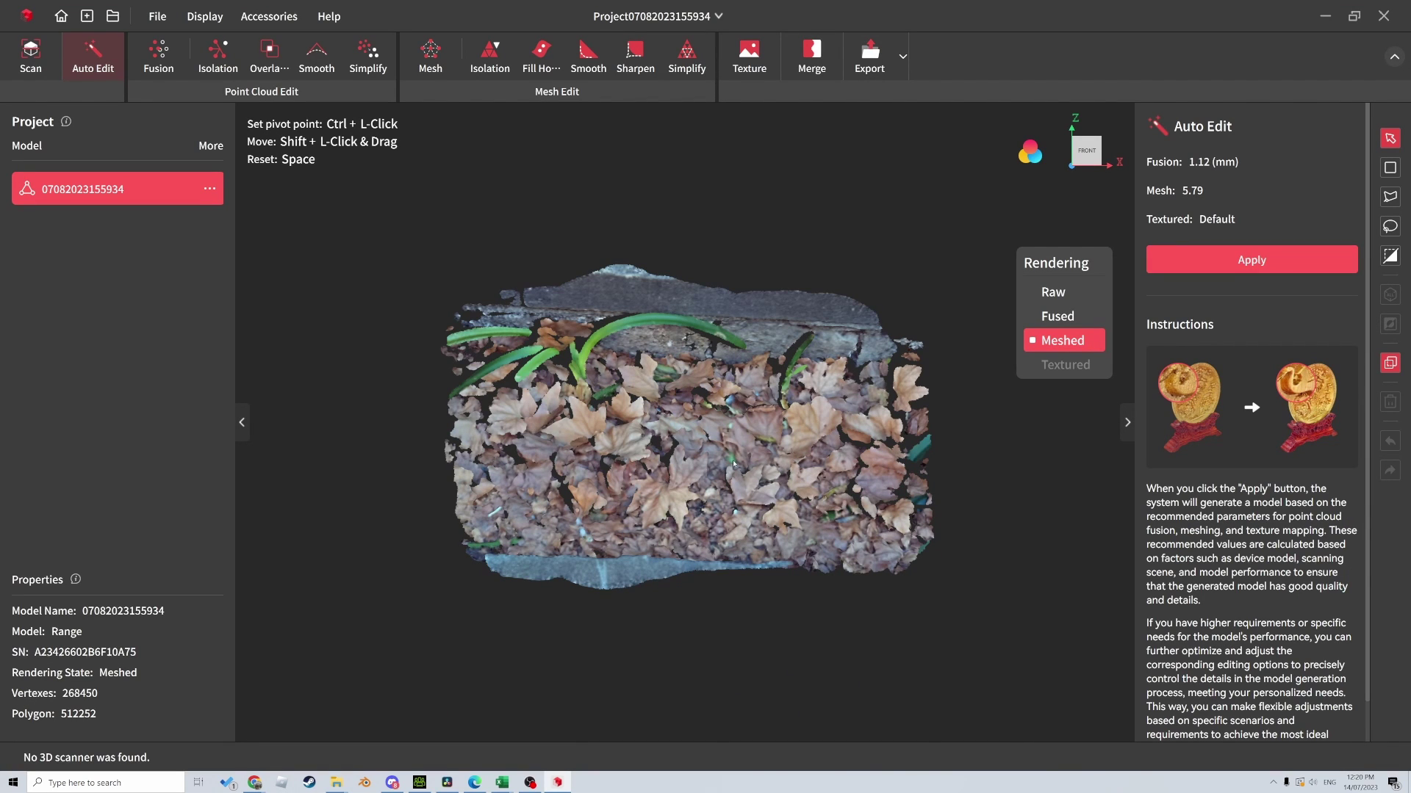
Compare the leaf scan in its Raw, Fused and Meshed renderings.
left_click(1049, 293)
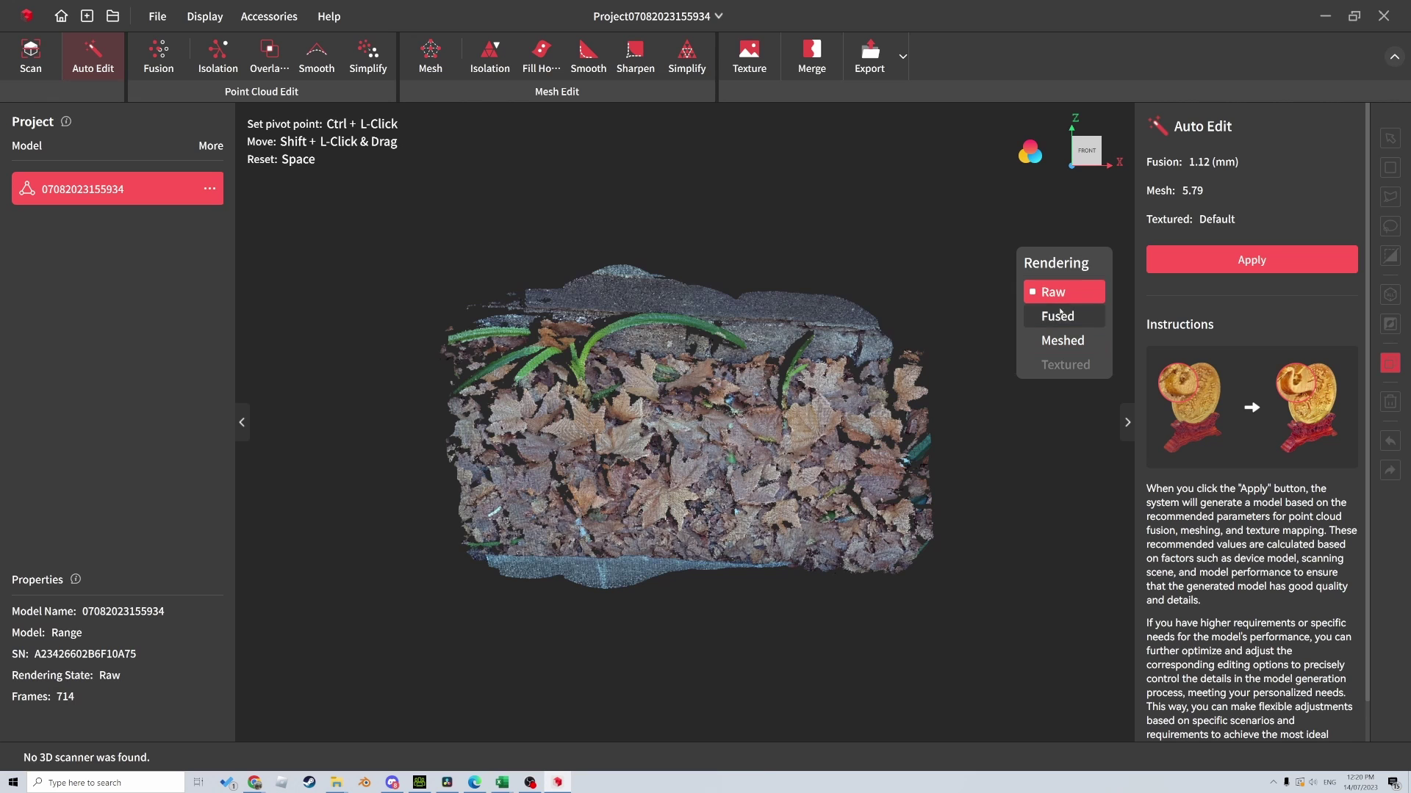
left_click(1063, 318)
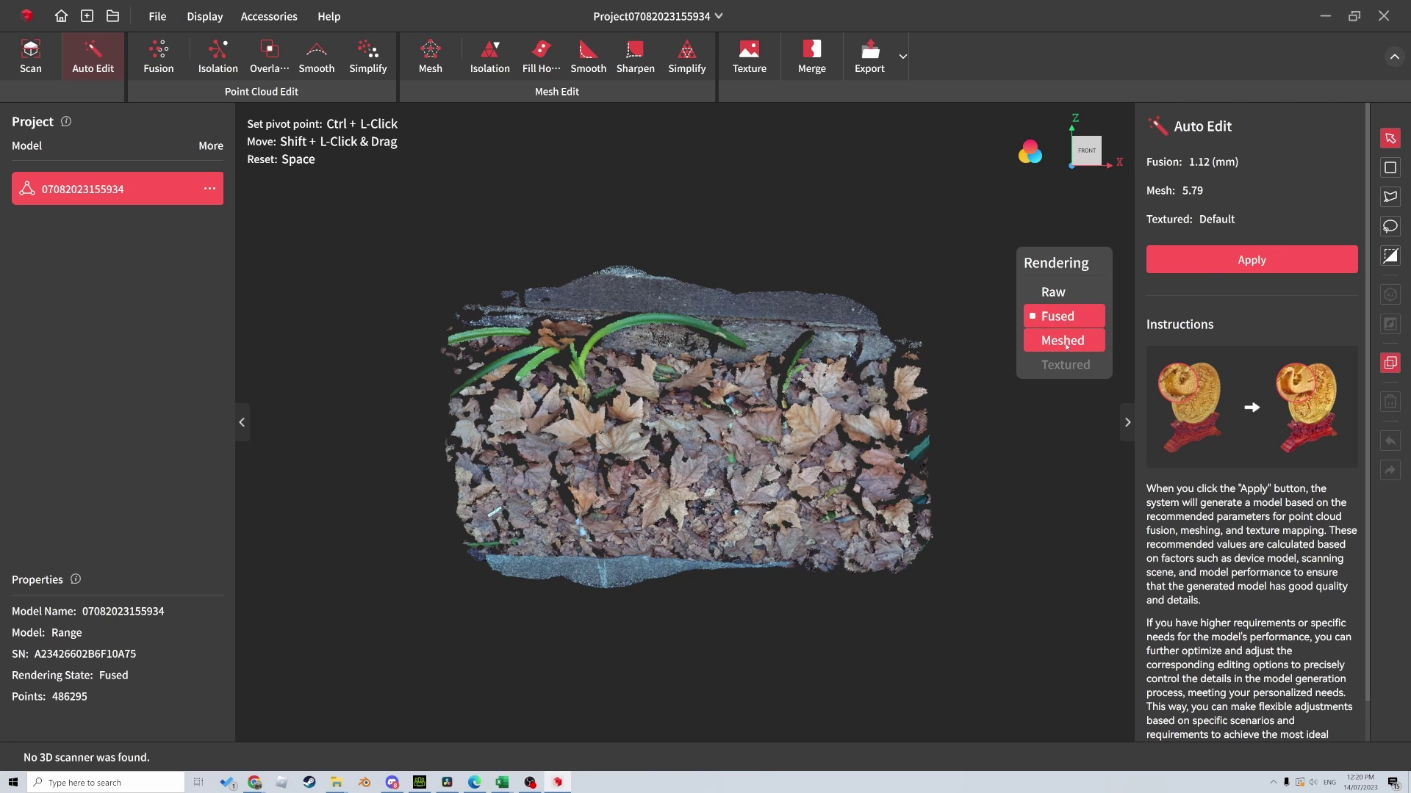
left_click(1063, 340)
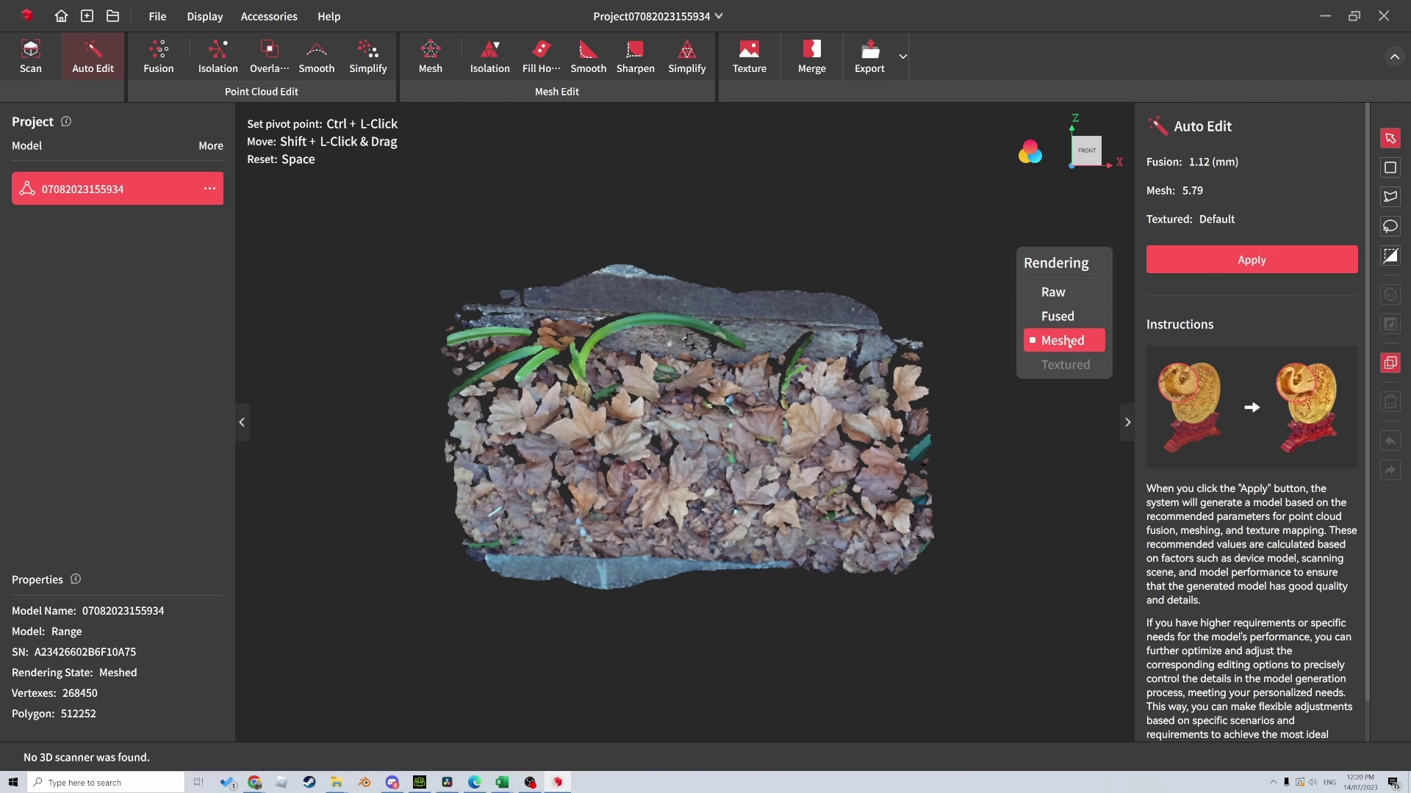
Process the leaf scan with Auto Edit at 1.12 mm fusion, 5.79 mesh and default texture, inspect the textured model, and rerun it.
left_click(1217, 263)
left_click(776, 401)
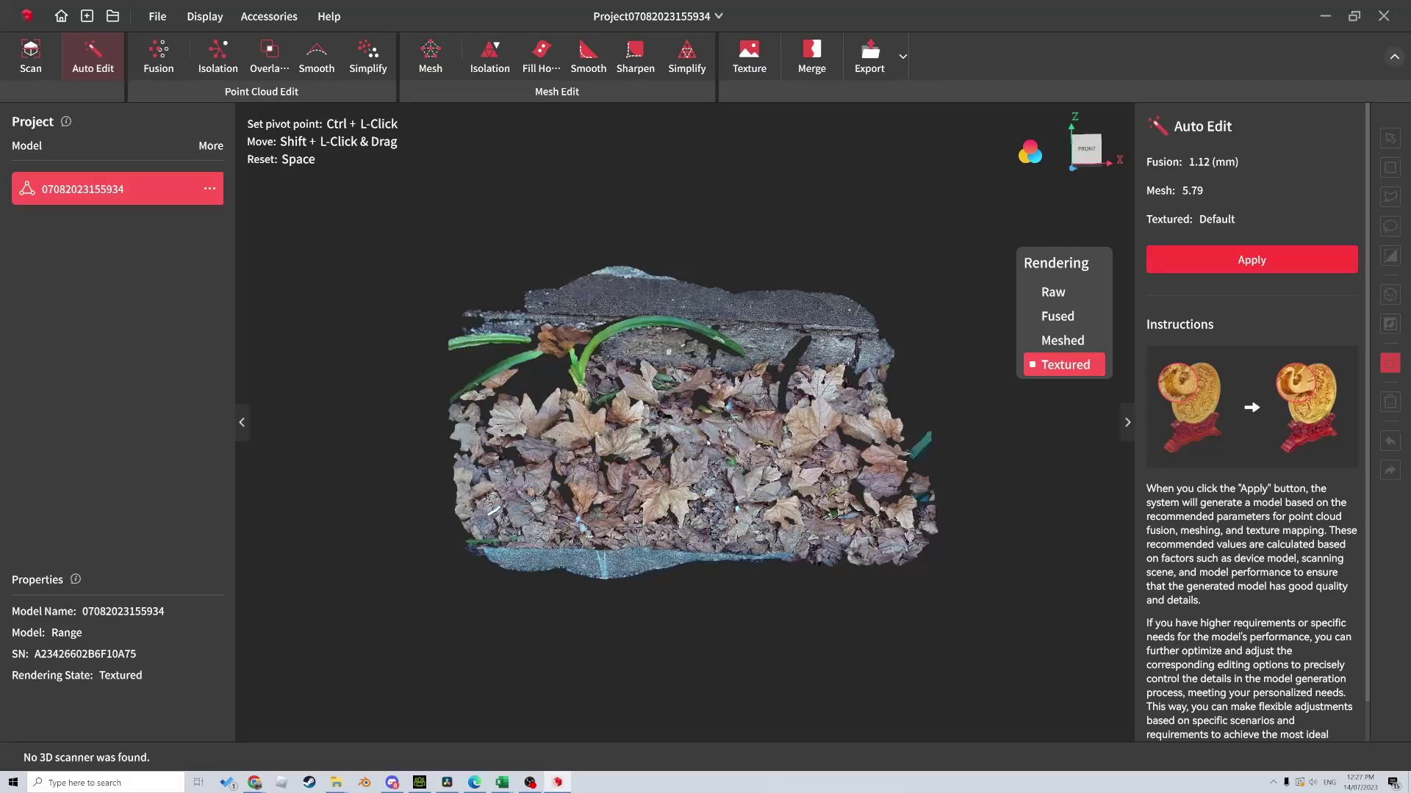
left_click_drag(708, 443, 633, 424)
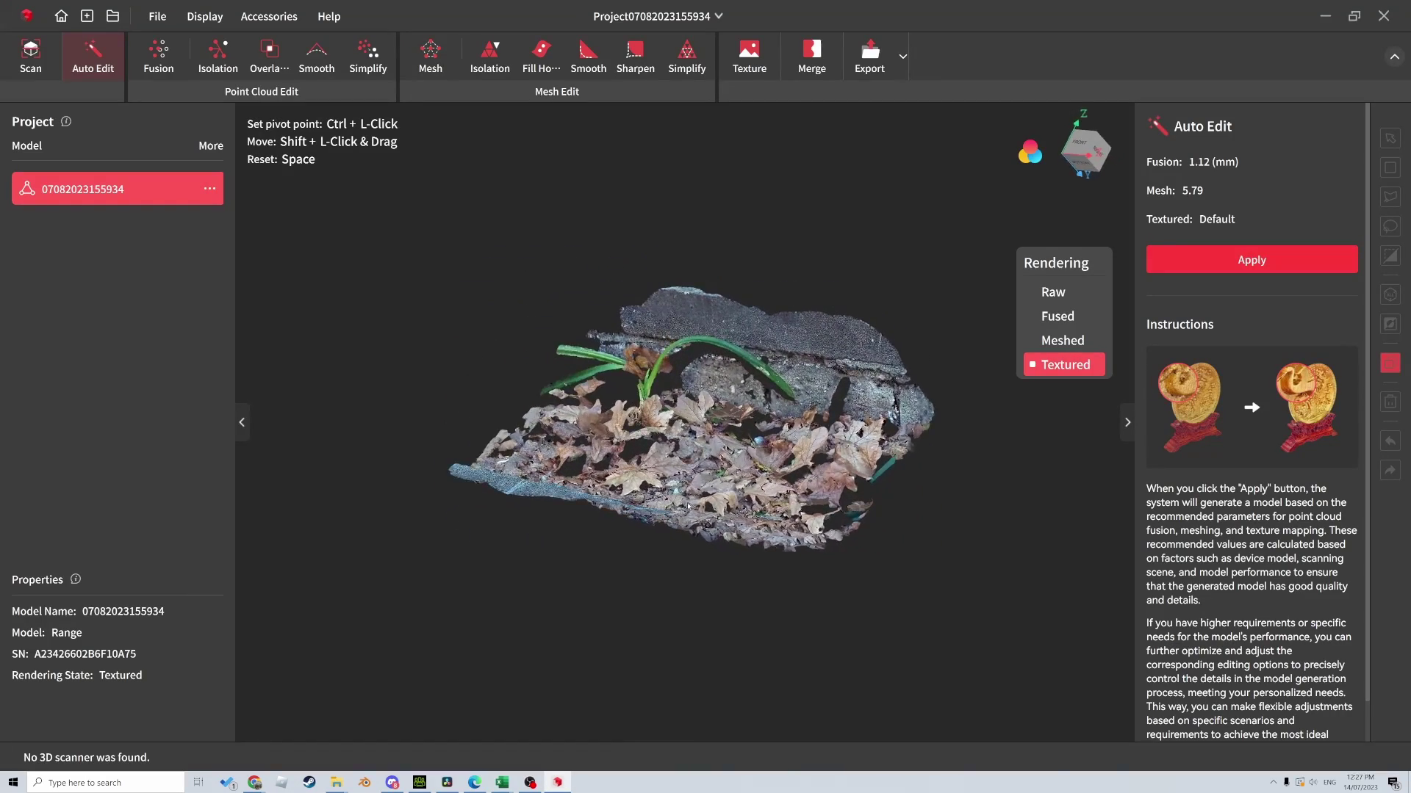
left_click_drag(659, 474, 826, 625)
scroll(726, 527, "up", 5)
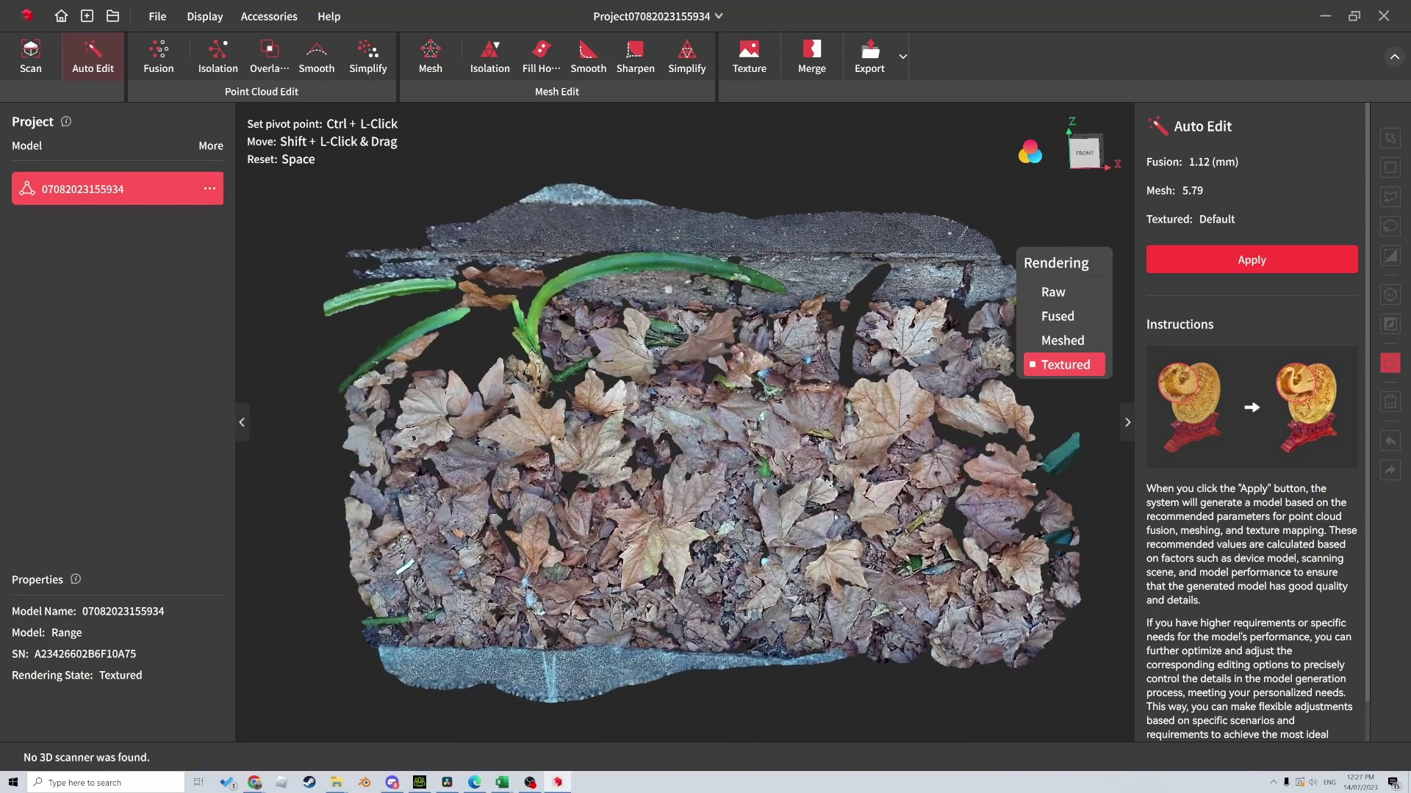
left_click(1247, 272)
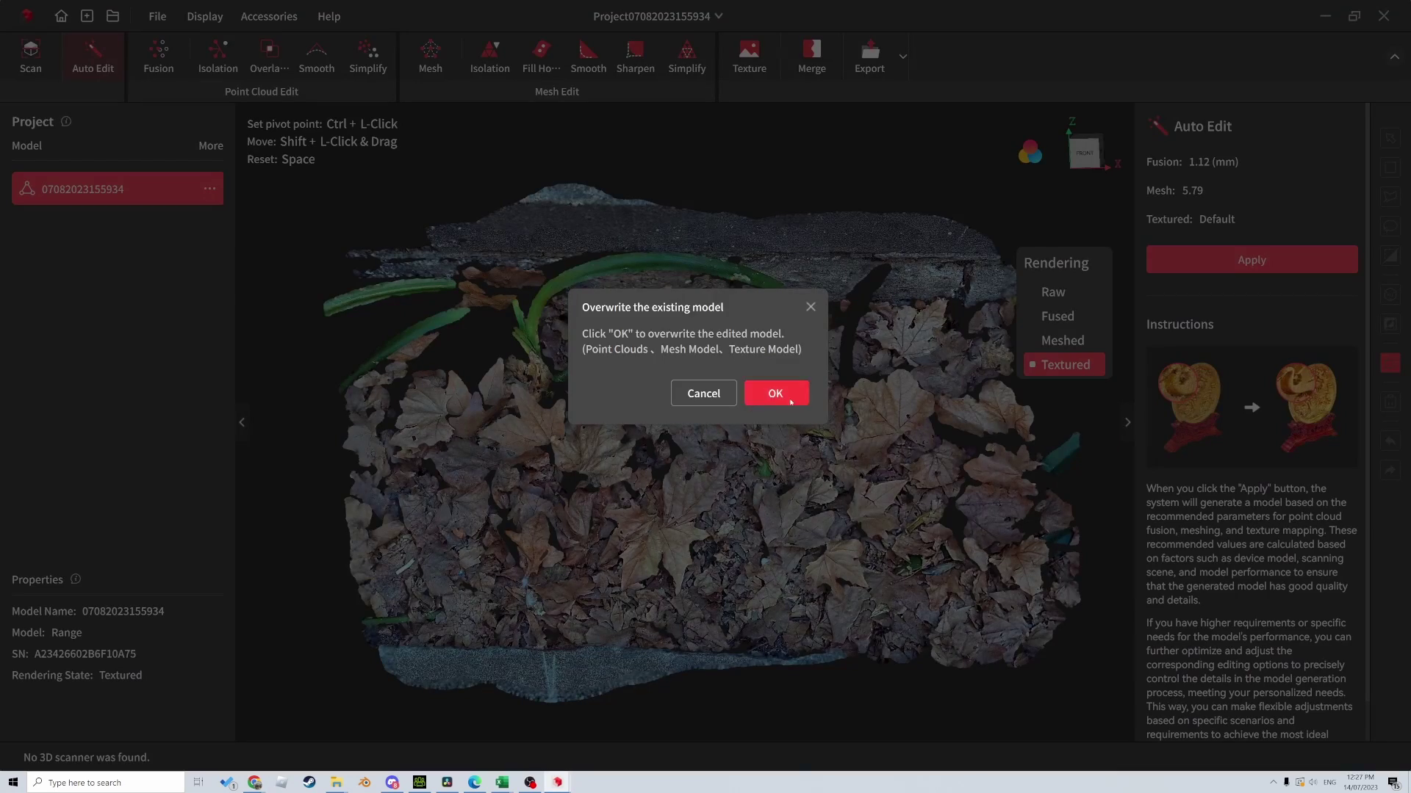
left_click(786, 394)
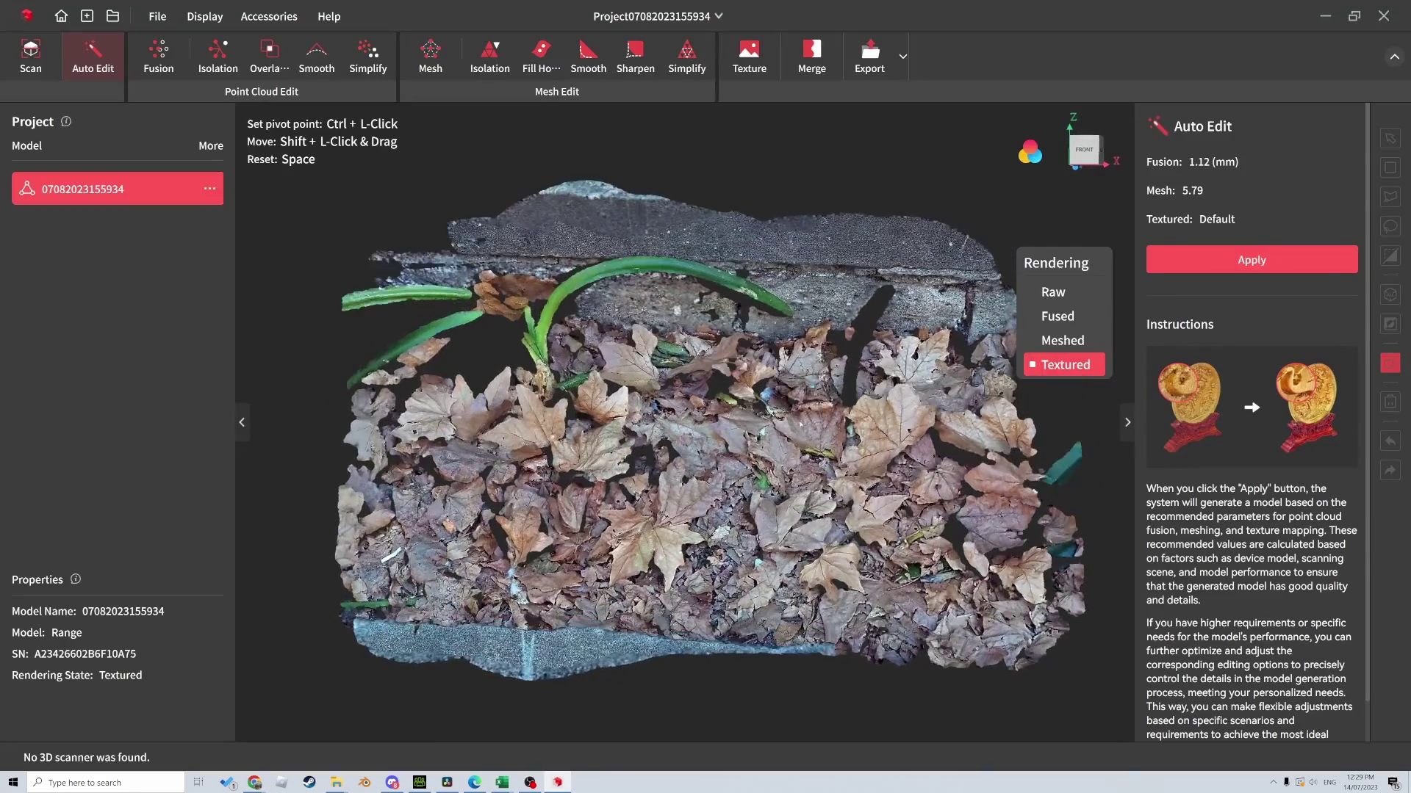
Export the texture model as an OBJ file named Leafgrounf into the Downloads folder.
left_click(903, 56)
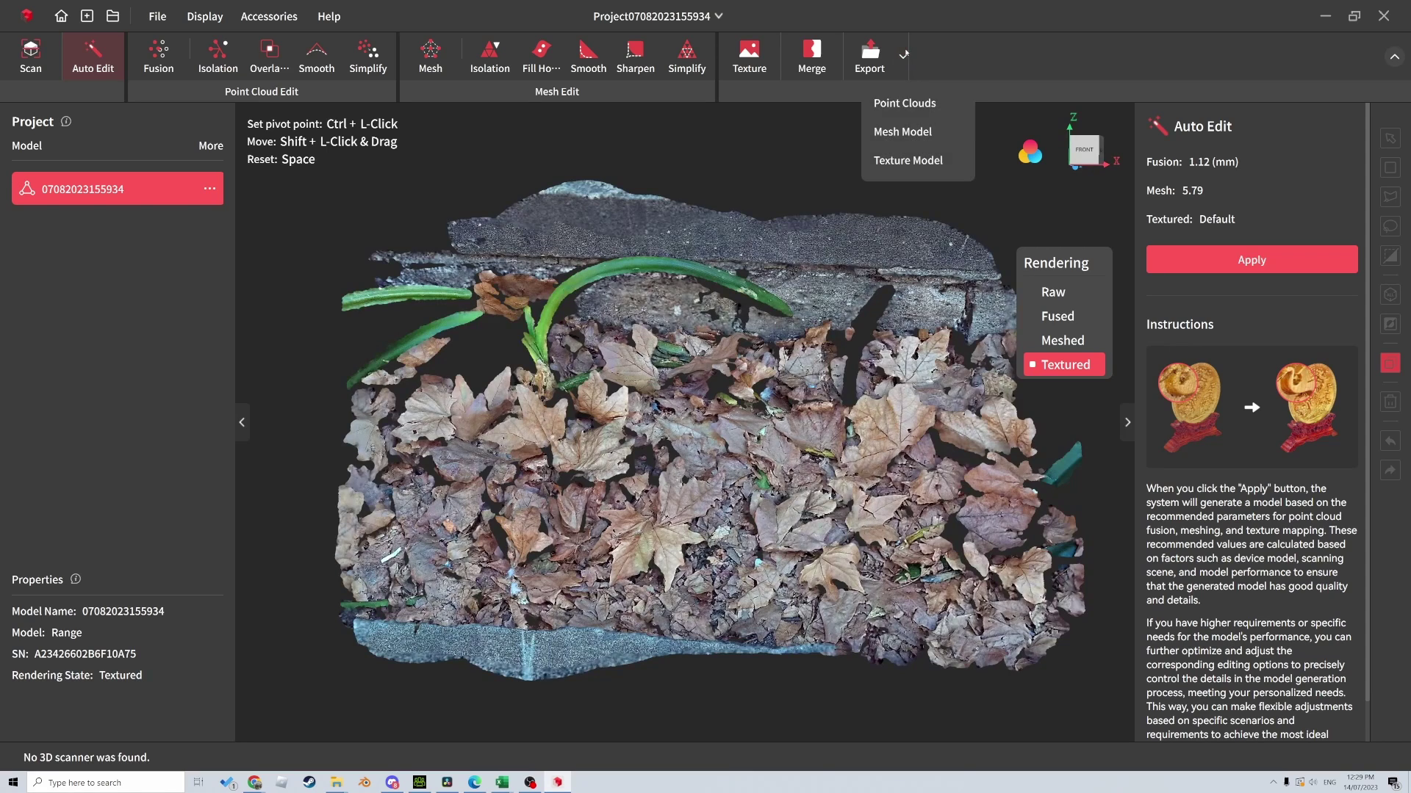
left_click(907, 160)
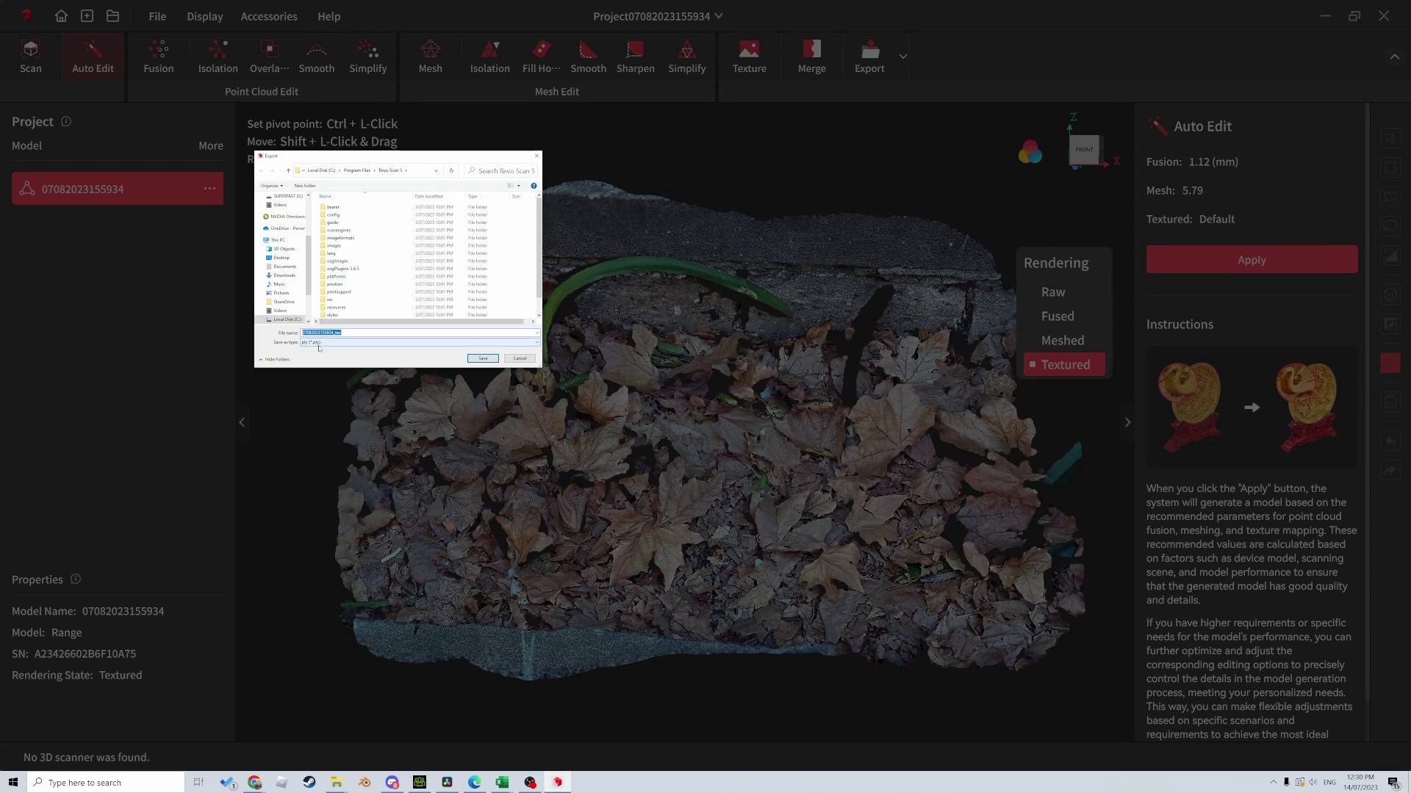
left_click(318, 342)
left_click(321, 354)
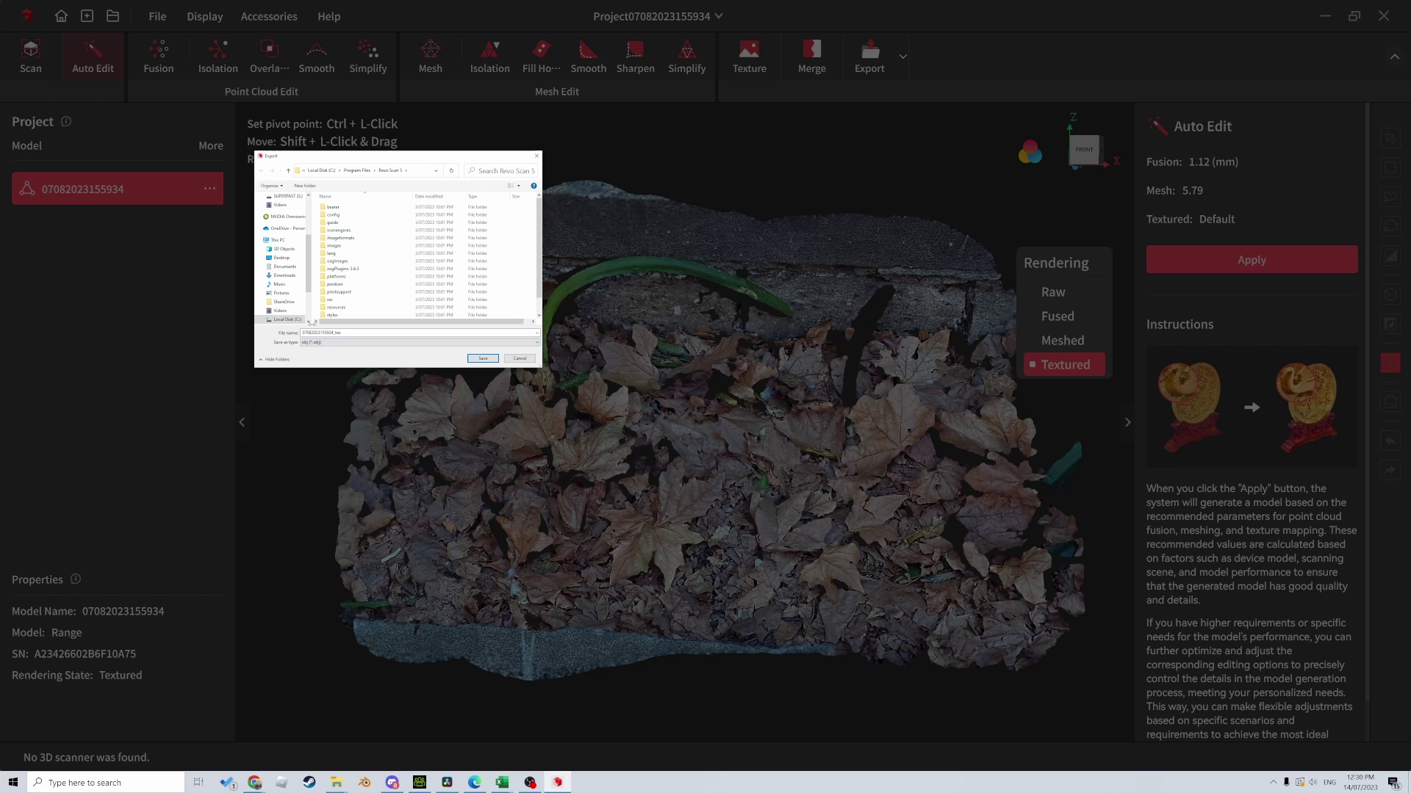
left_click(285, 276)
left_click(347, 333)
type("Leafground")
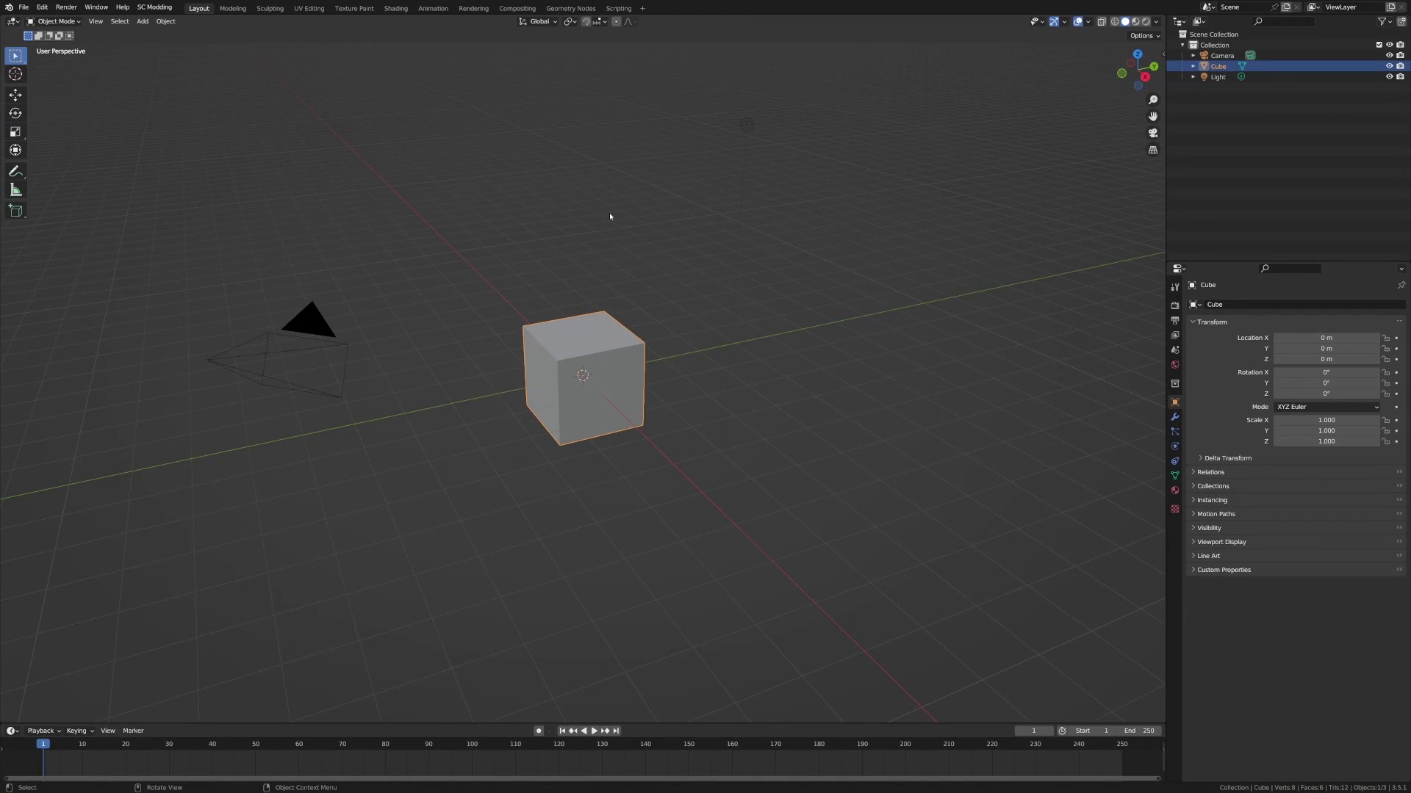
Switch to Blender and delete all the default objects from the scene.
scroll(610, 213, "down", 3)
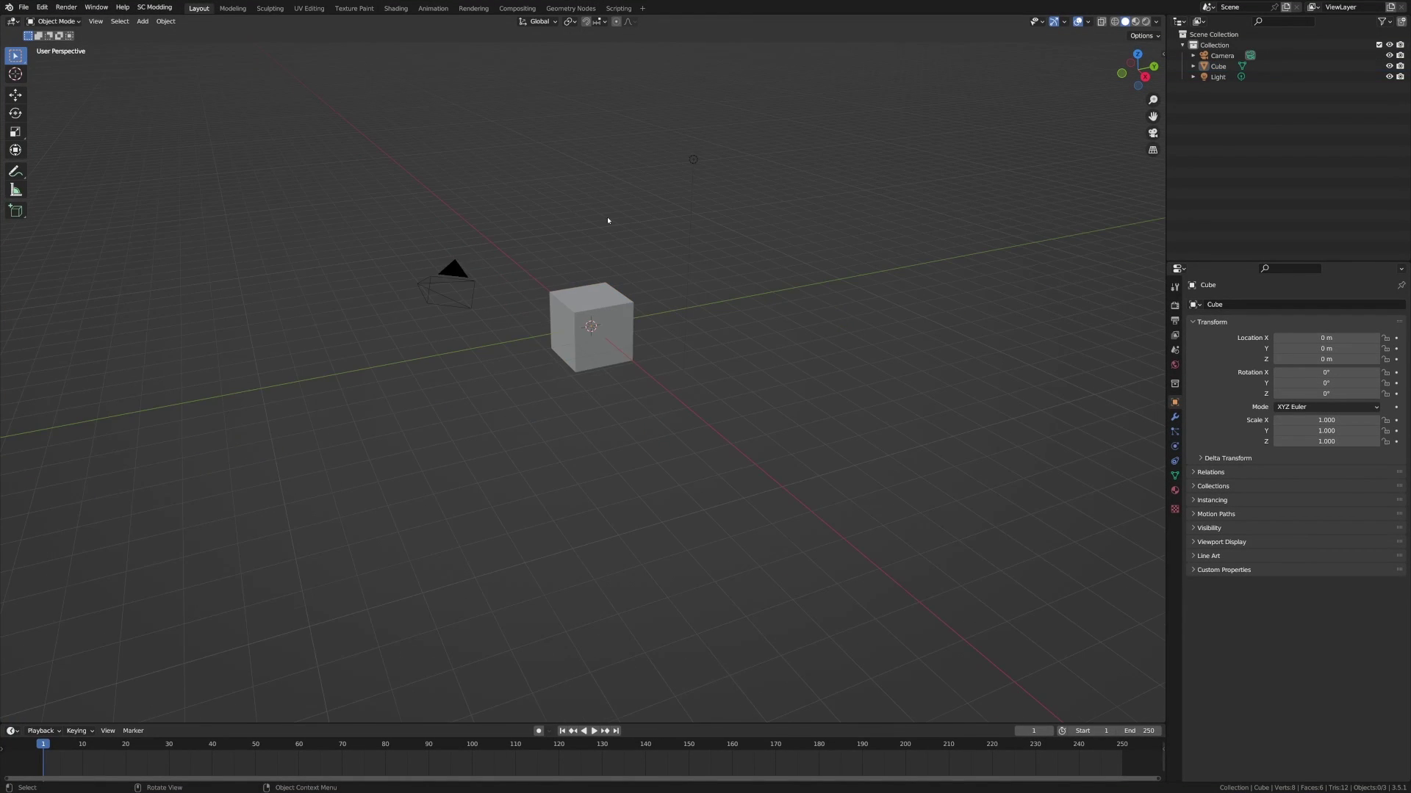
key("a")
key("Delete")
Import Leafgrounf.obj from the Downloads folder as a Wavefront OBJ with the default import options.
left_click(23, 7)
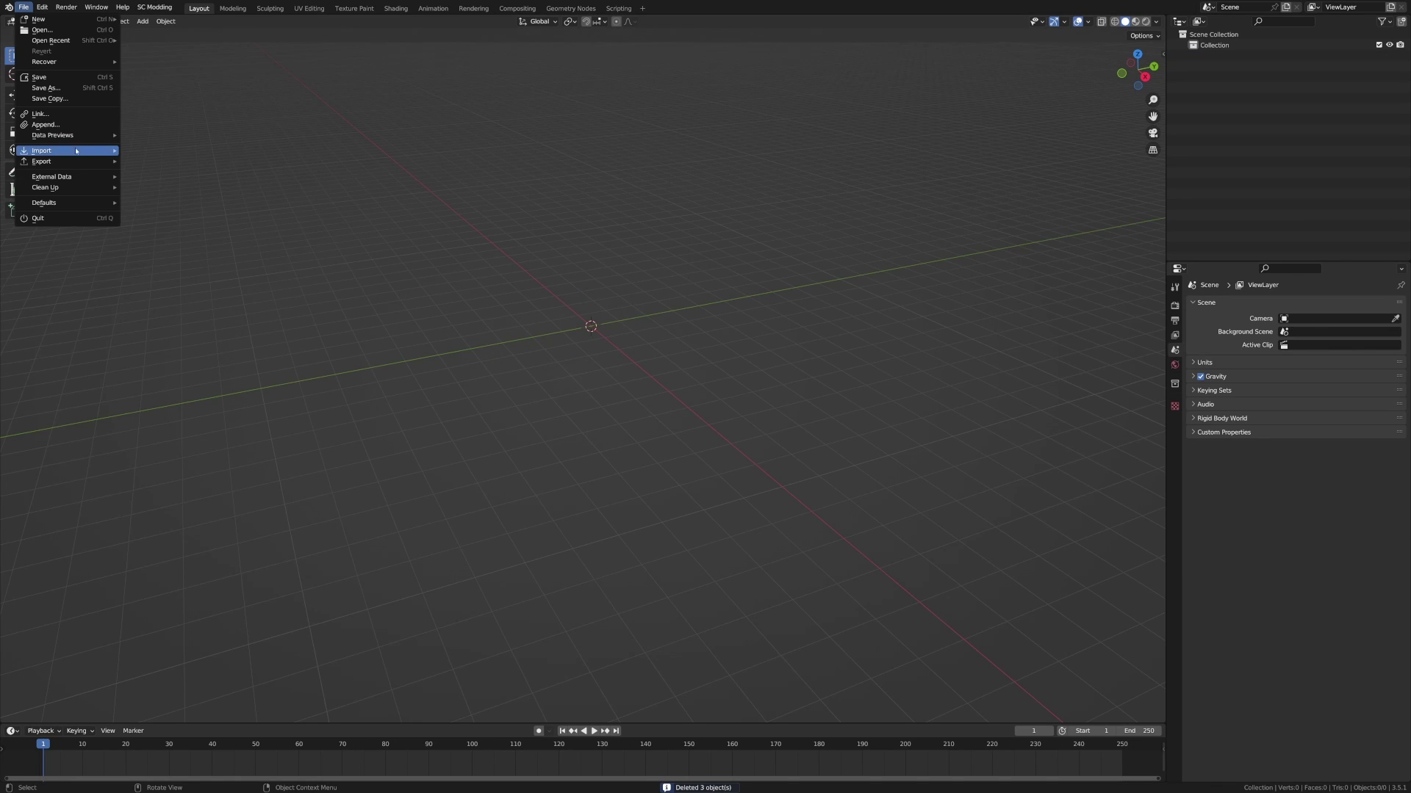
mouse_move(76, 151)
left_click(224, 188)
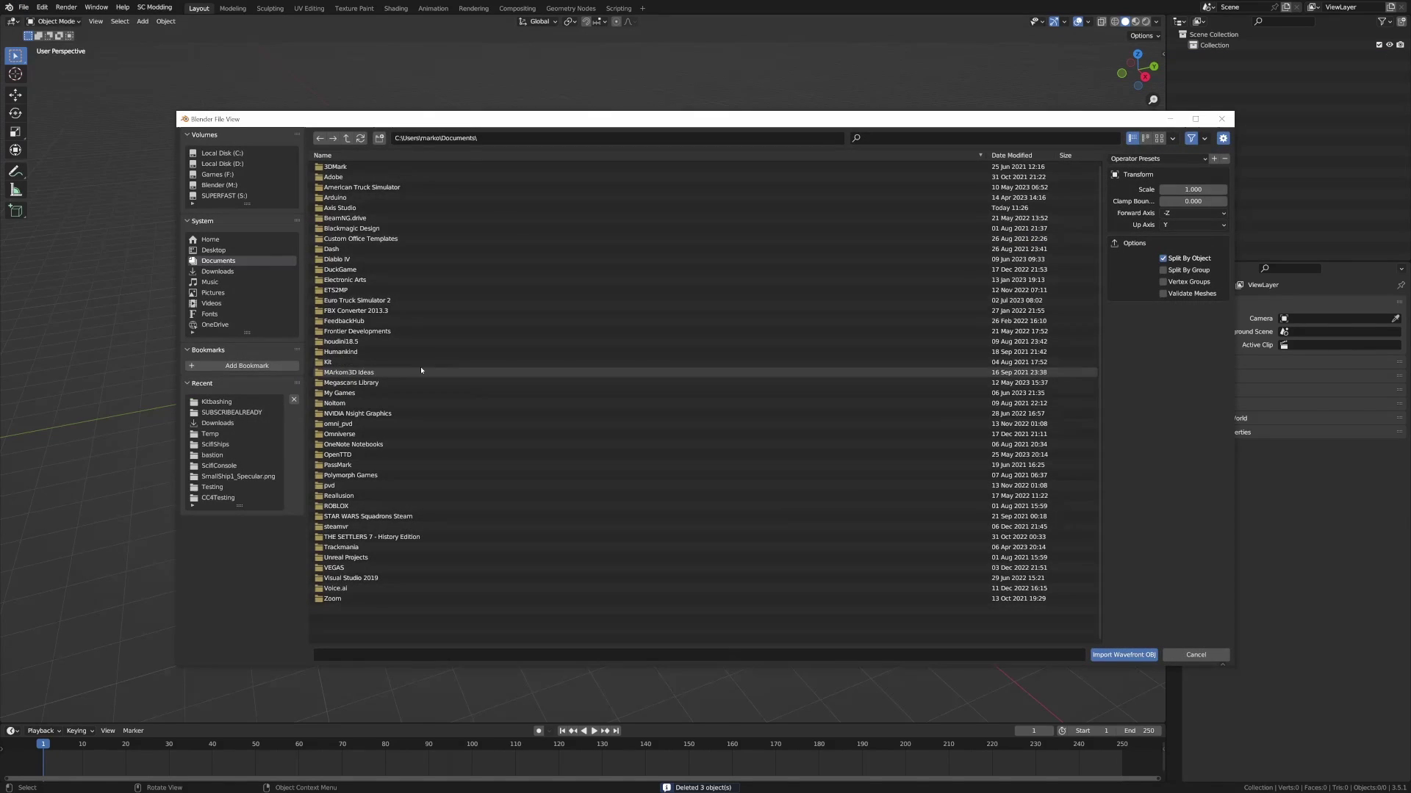
left_click(218, 271)
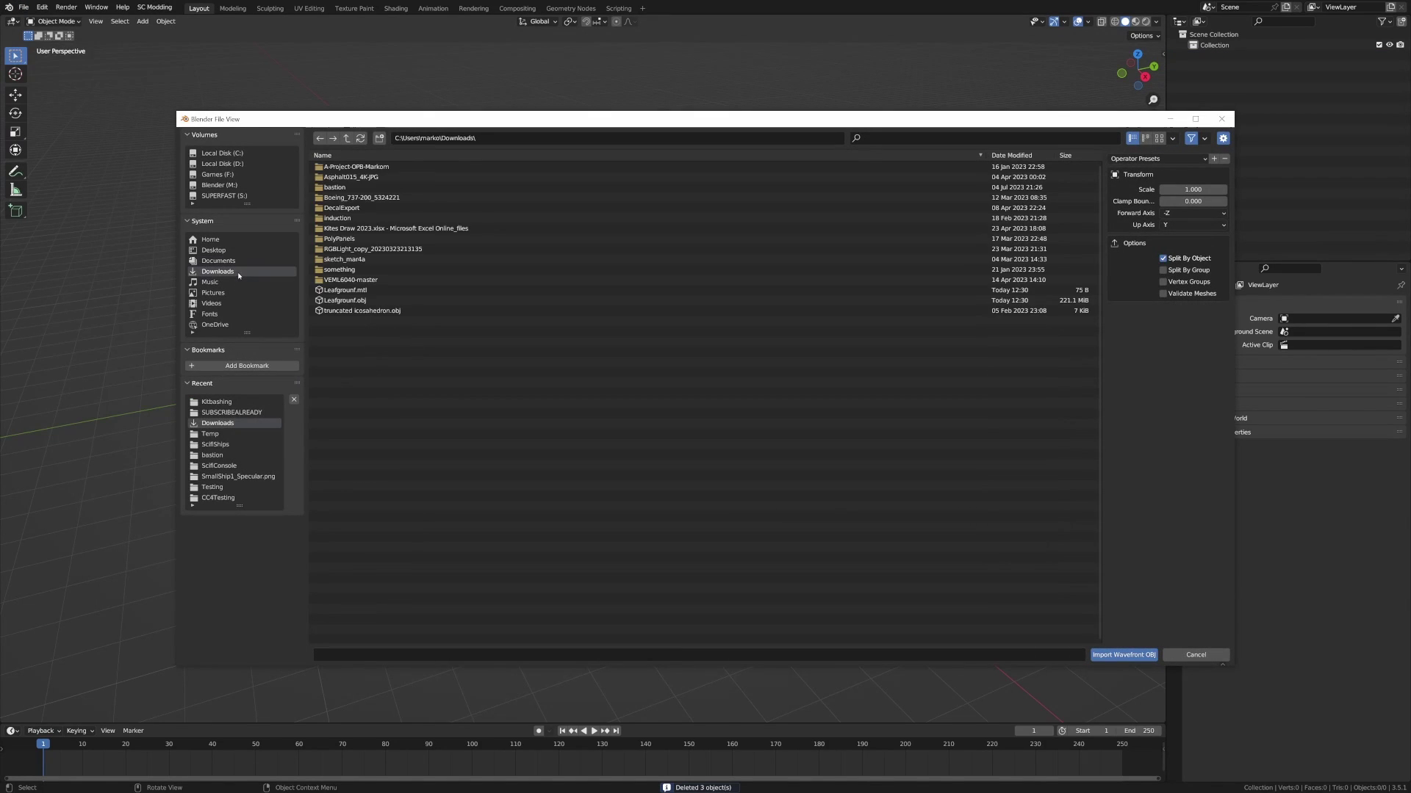
left_click(413, 300)
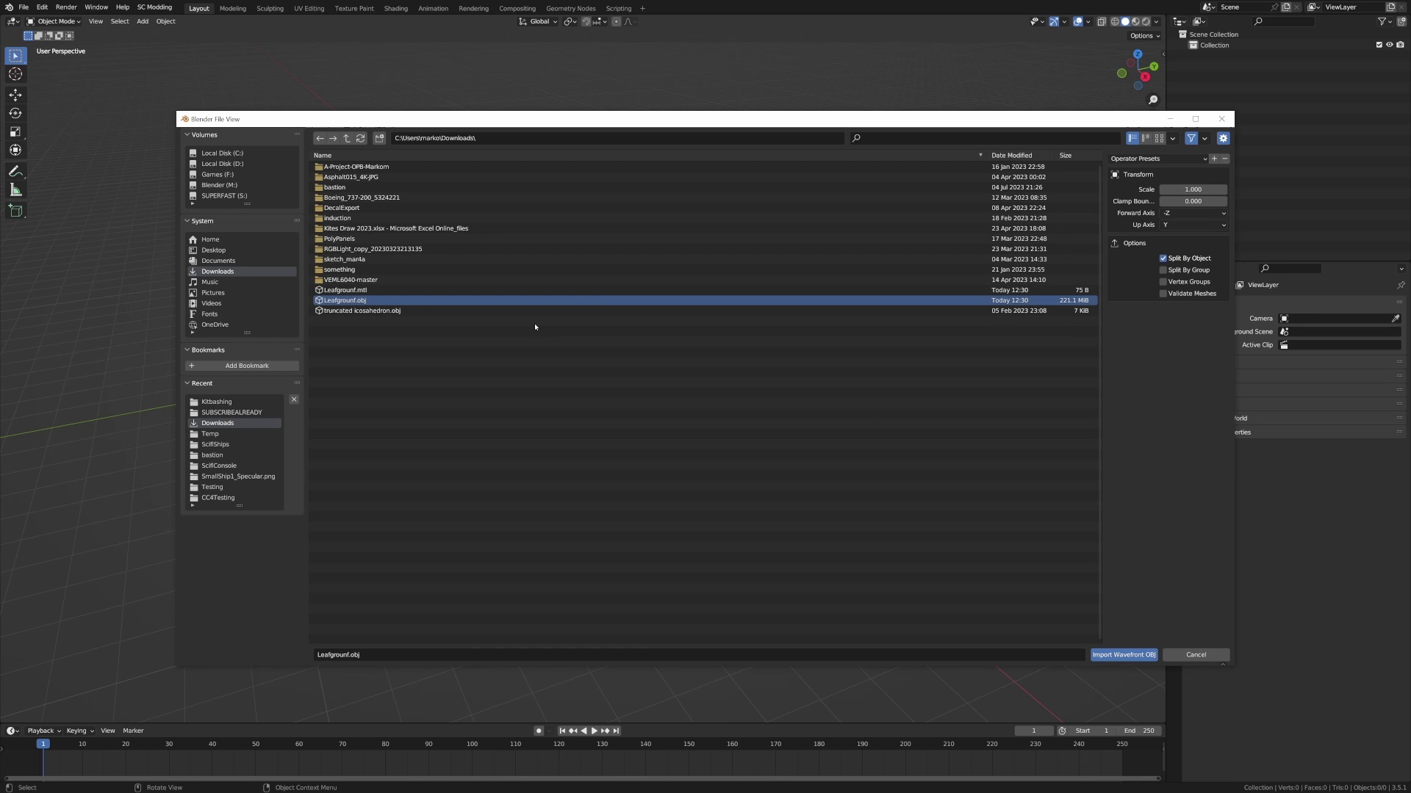
left_click(1122, 654)
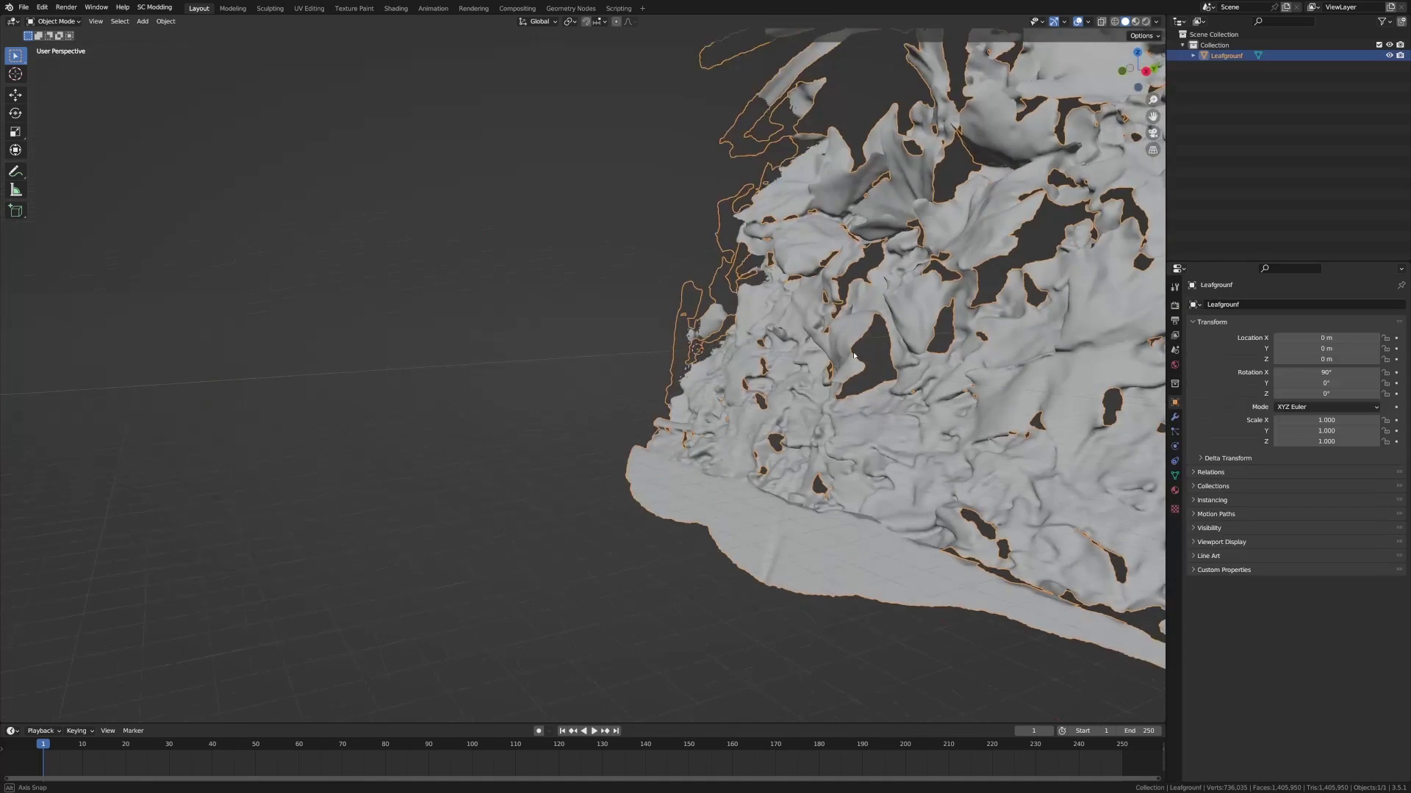
Scale the imported leaf scan to 0.01 and rotate it -90 degrees about the X axis.
middle_click_drag(807, 420, 855, 397)
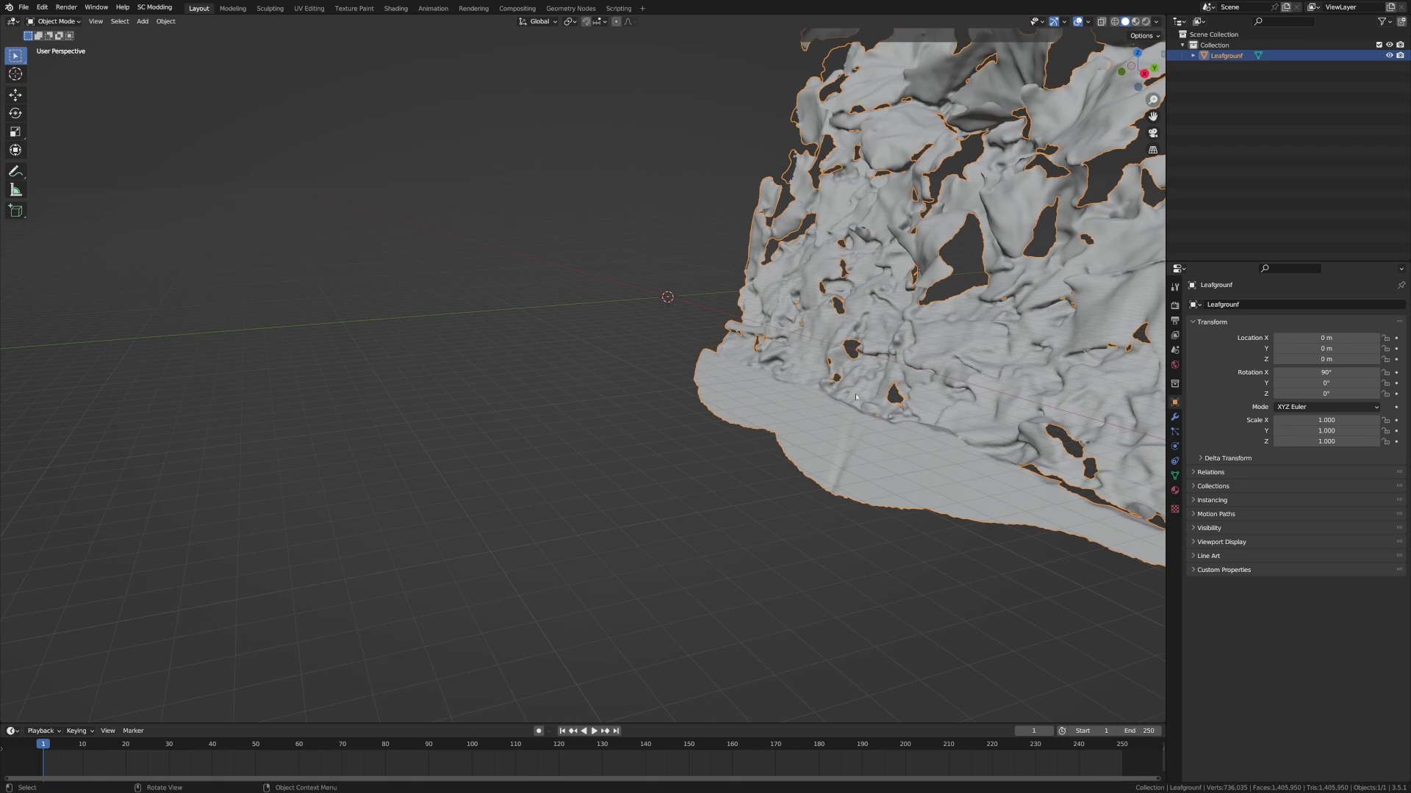
type("s0.01")
key("Return")
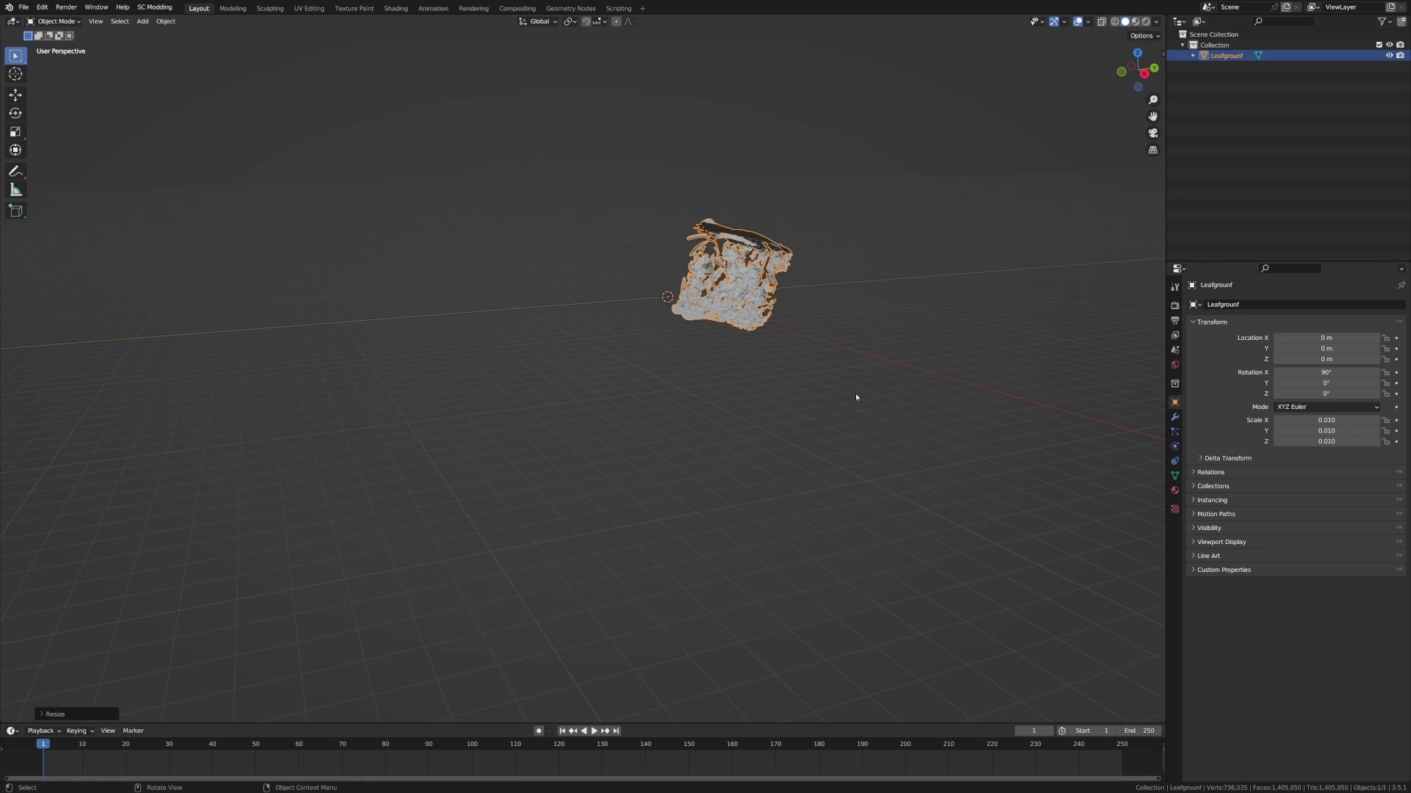
type("rx-90")
key("Return")
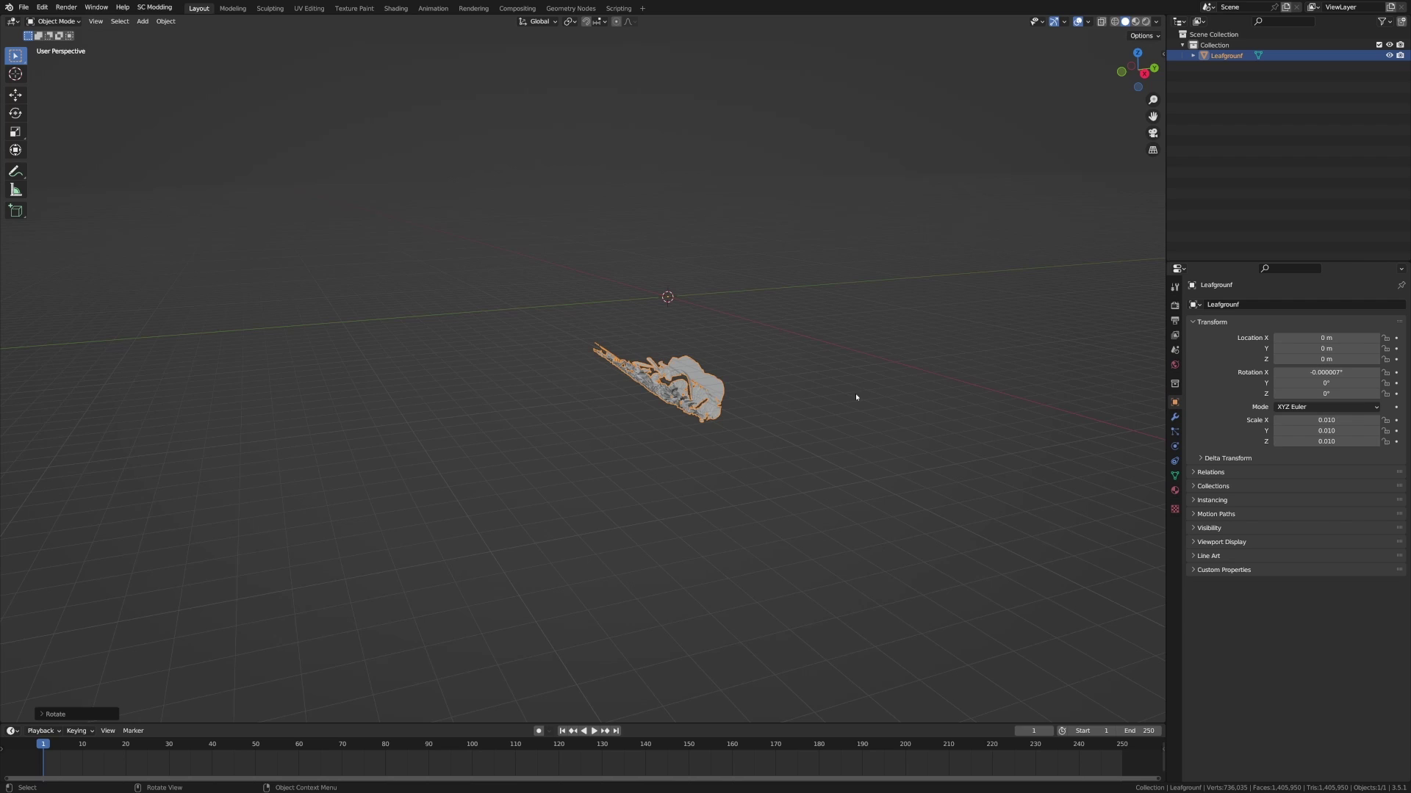
In Edit Mode, rotate the whole mesh about -36 degrees in right orthographic view to level the ground, and raise it along Z to the origin.
key("KP_3")
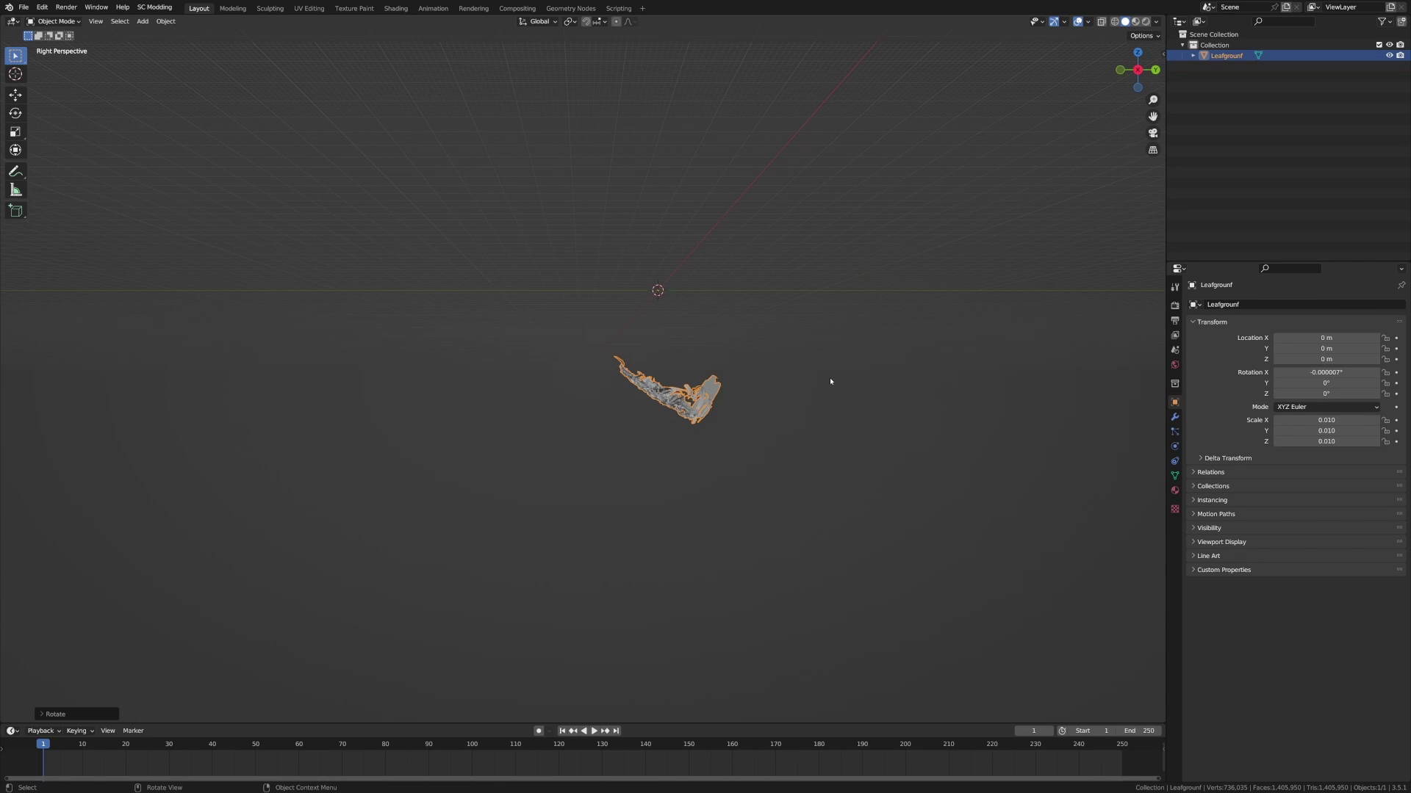
key("Tab")
key("KP_5")
key("r")
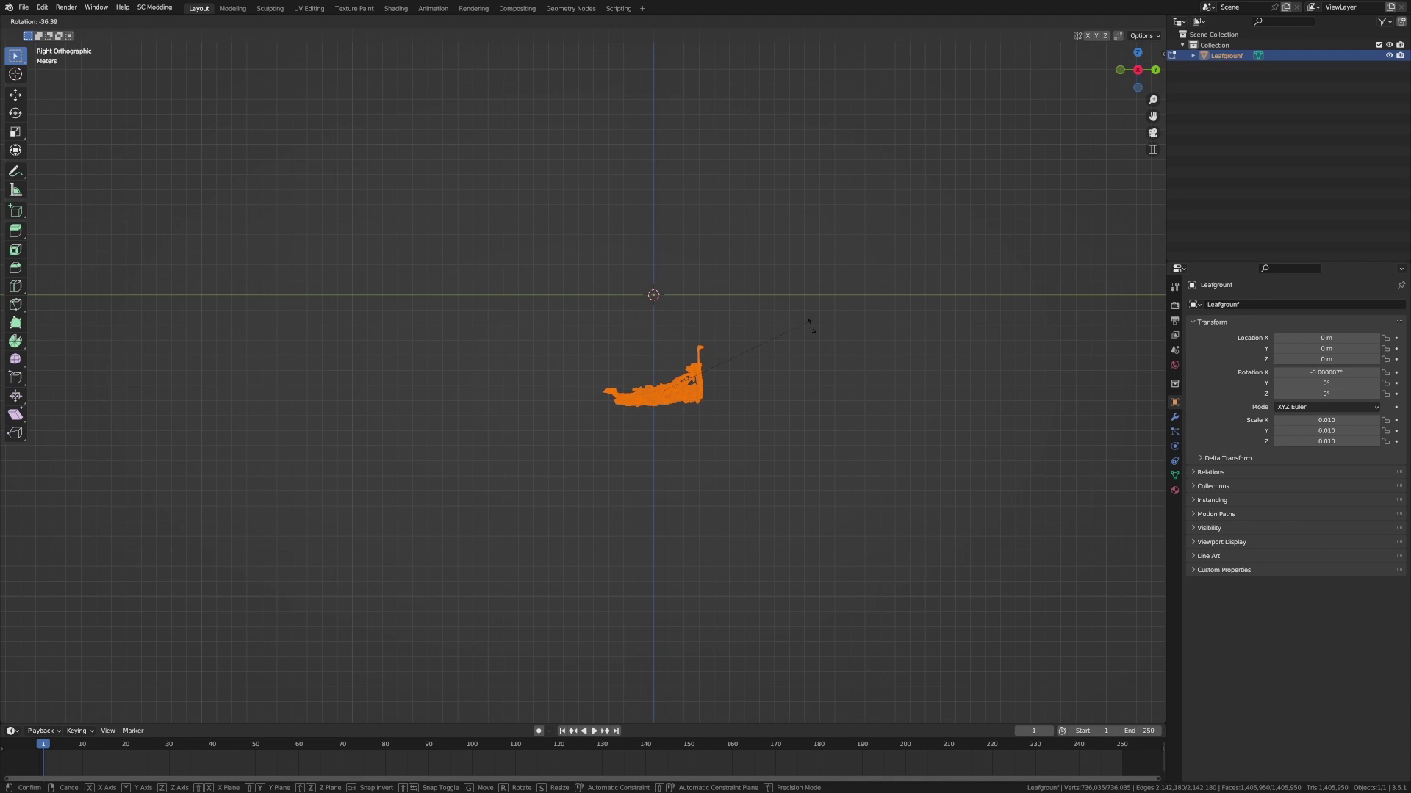
left_click(811, 328)
key("g")
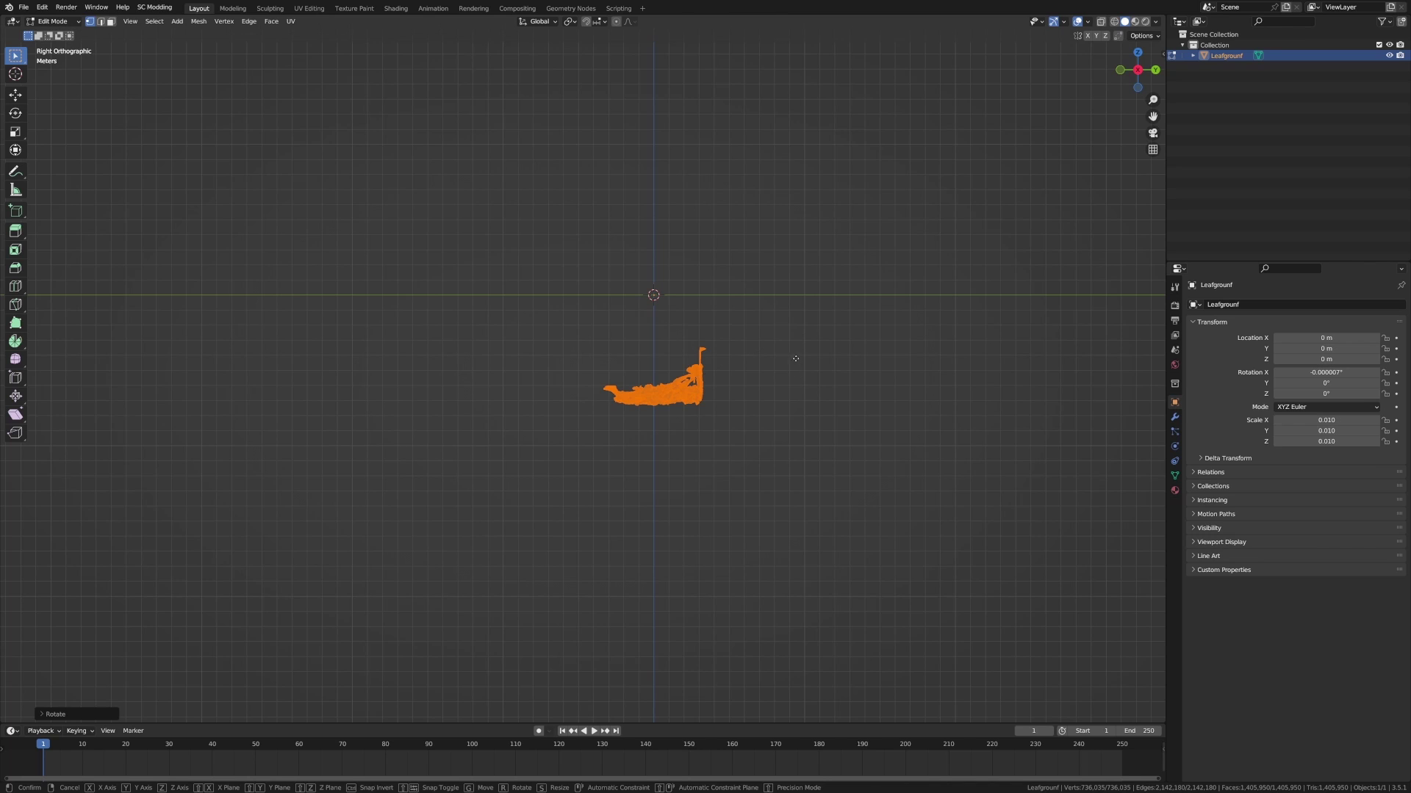
key("z")
left_click(788, 290)
key("Tab")
key("KP_Decimal")
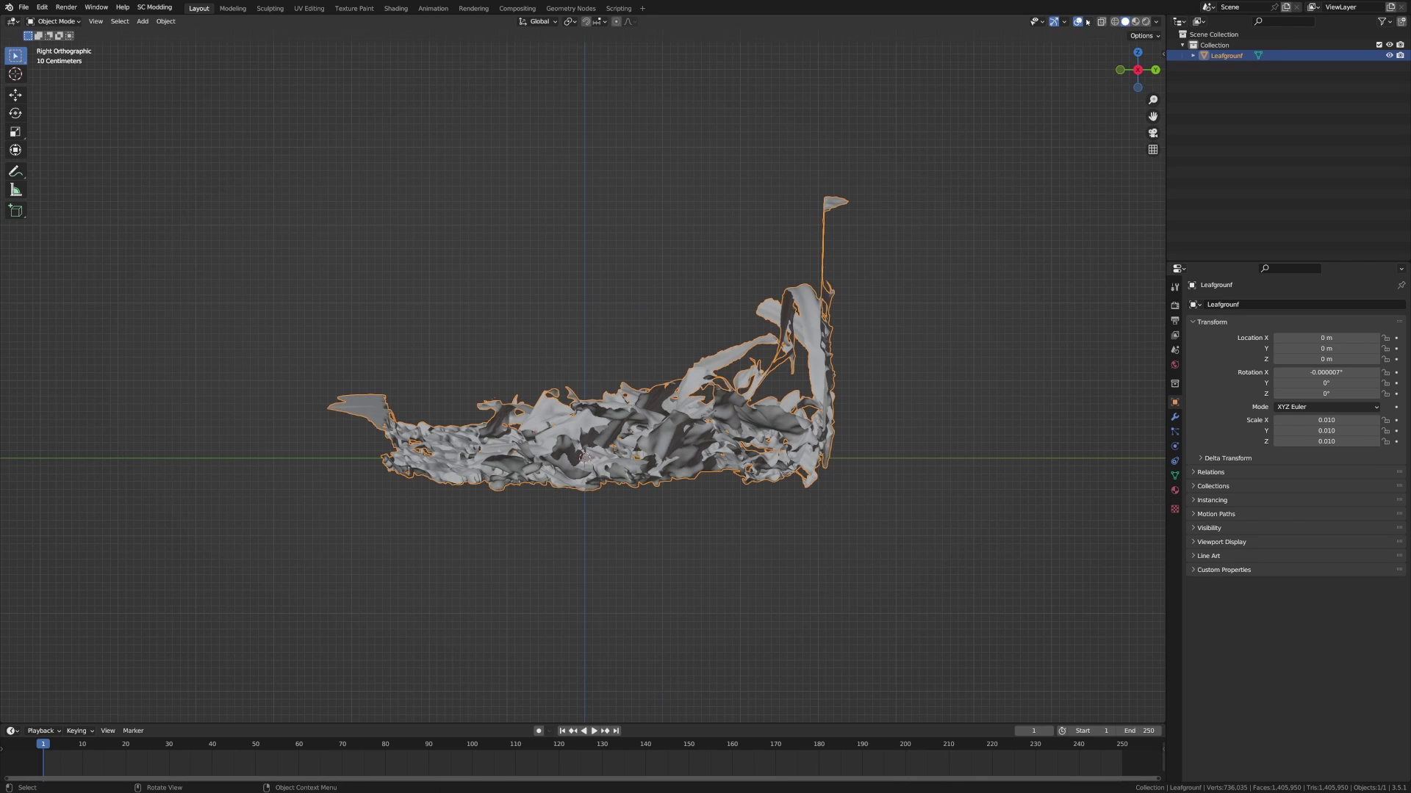
Turn on the scene statistics overlay in the viewport and view the leaf scan from the front.
left_click(1088, 21)
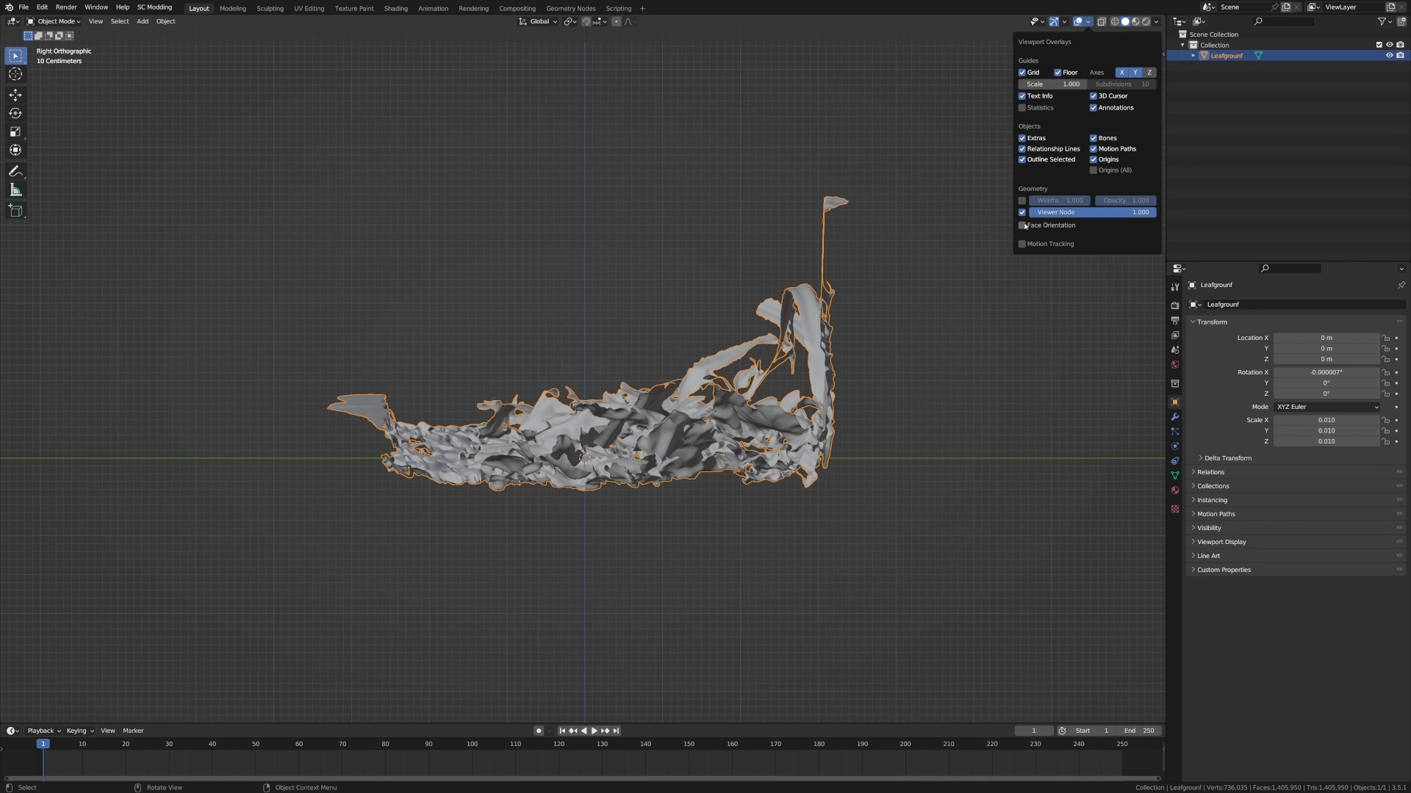
left_click(1025, 110)
middle_click_drag(401, 356, 705, 387)
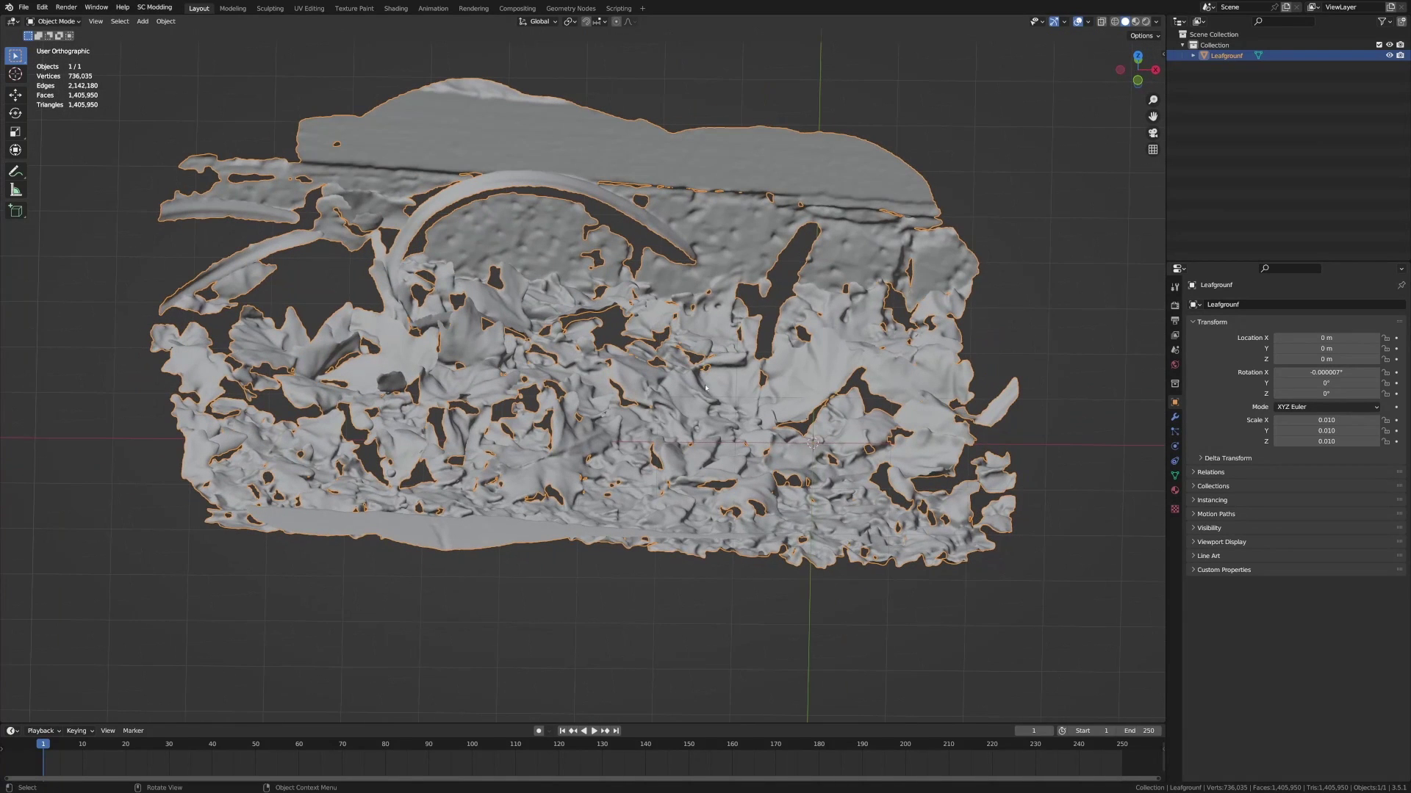
Add a Decimate modifier to the leaf scan.
left_click(1175, 491)
left_click(1174, 416)
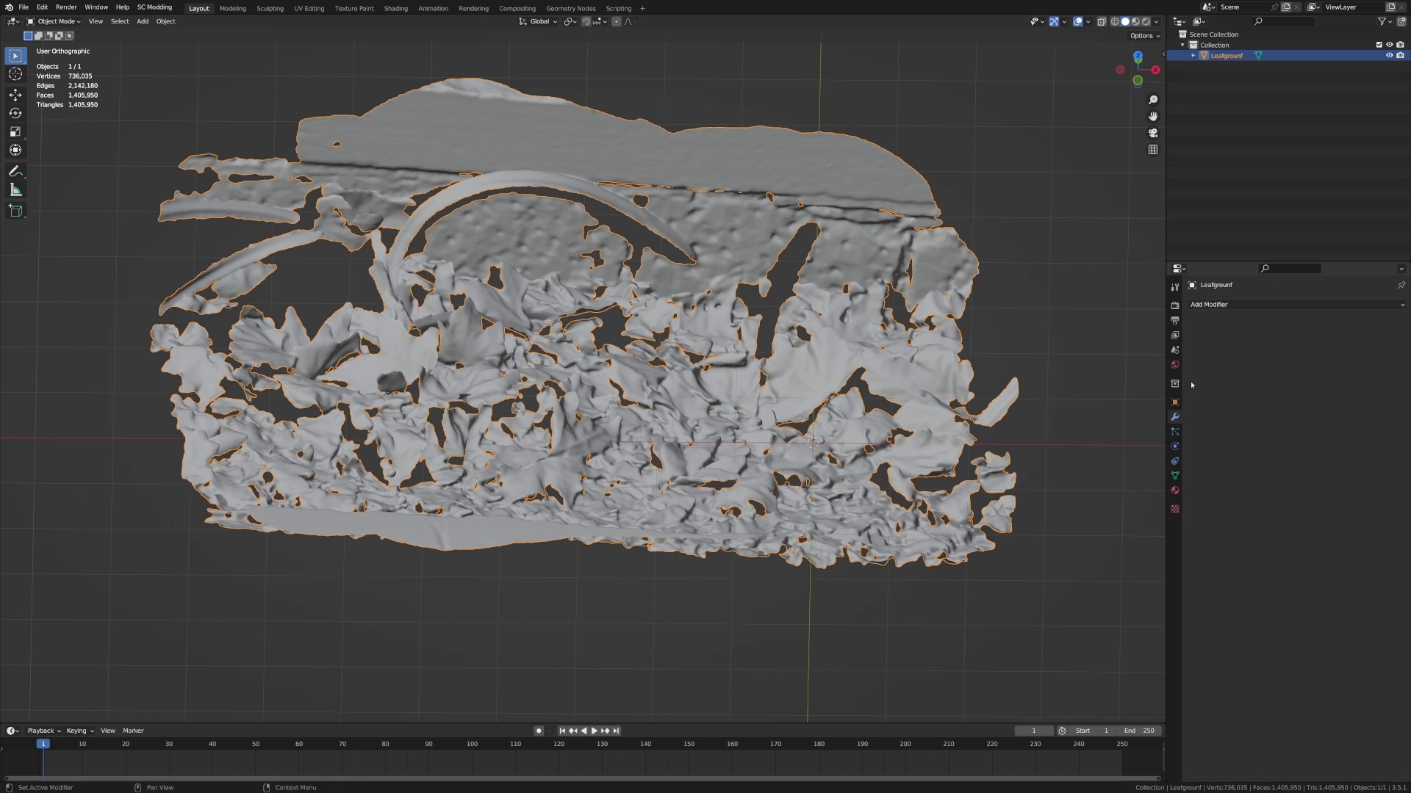
left_click(1215, 304)
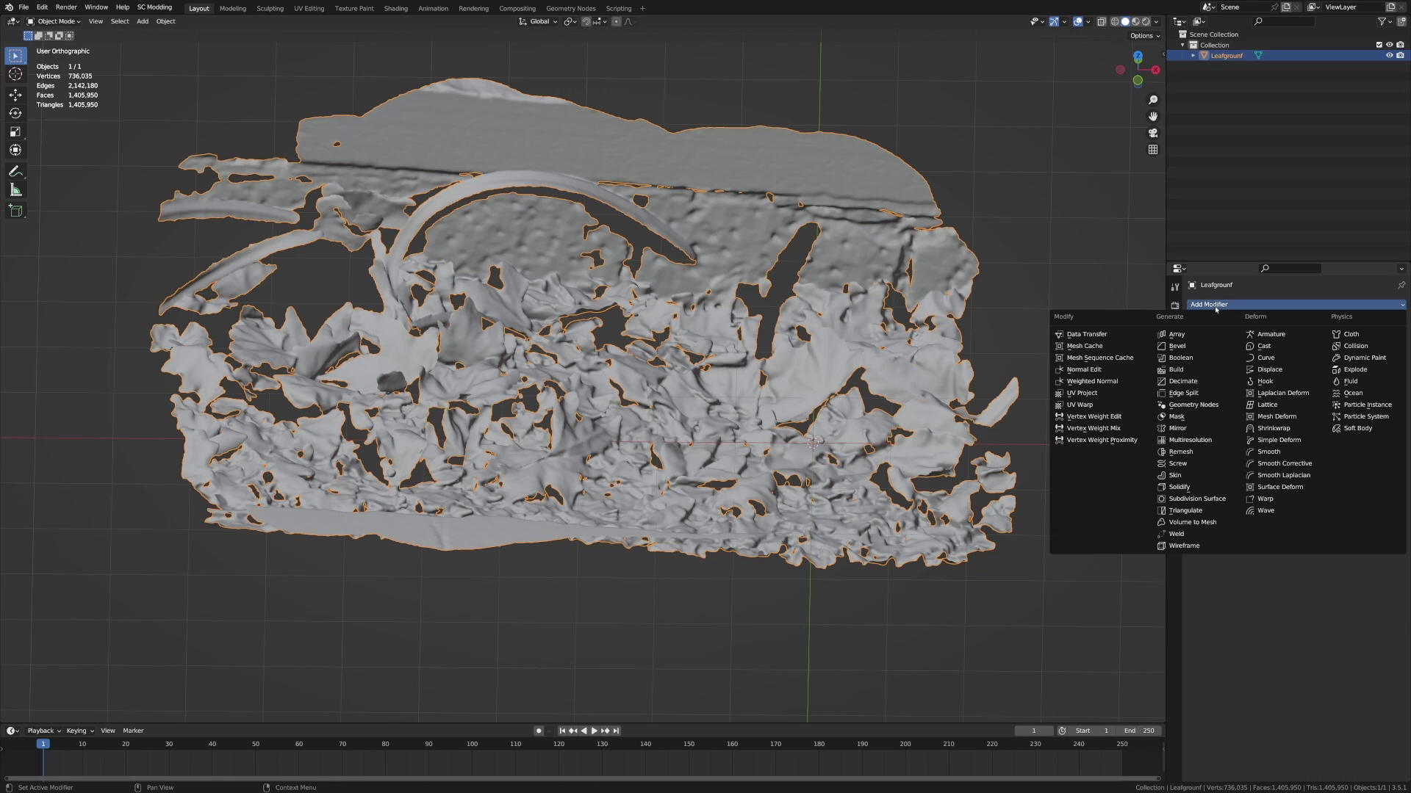
left_click(1190, 382)
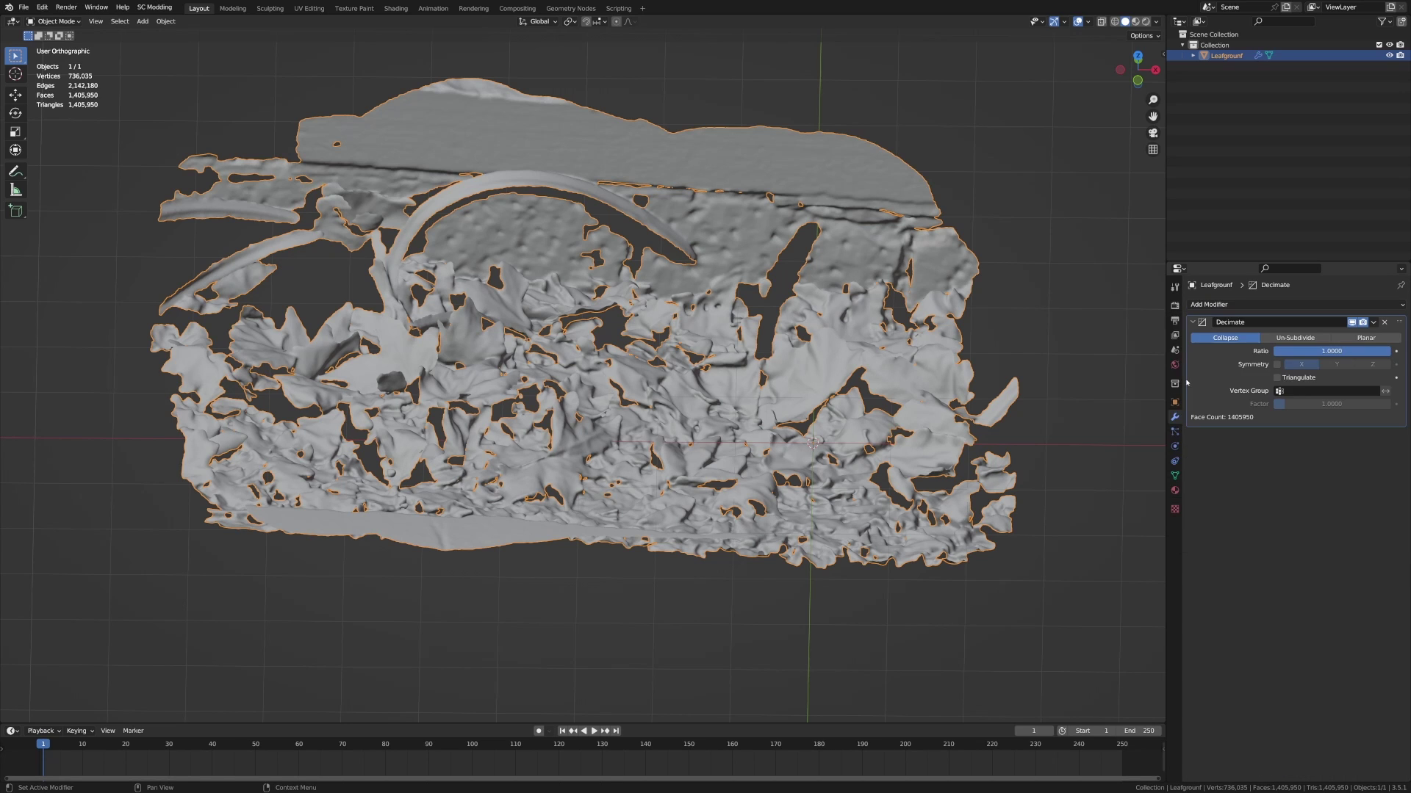
Switch the viewport to Material Preview shading and examine the leaf textures up close and as a whole.
left_click(1135, 21)
middle_click_drag(1020, 288, 965, 363)
scroll(965, 363, "up", 5)
left_click(1020, 274)
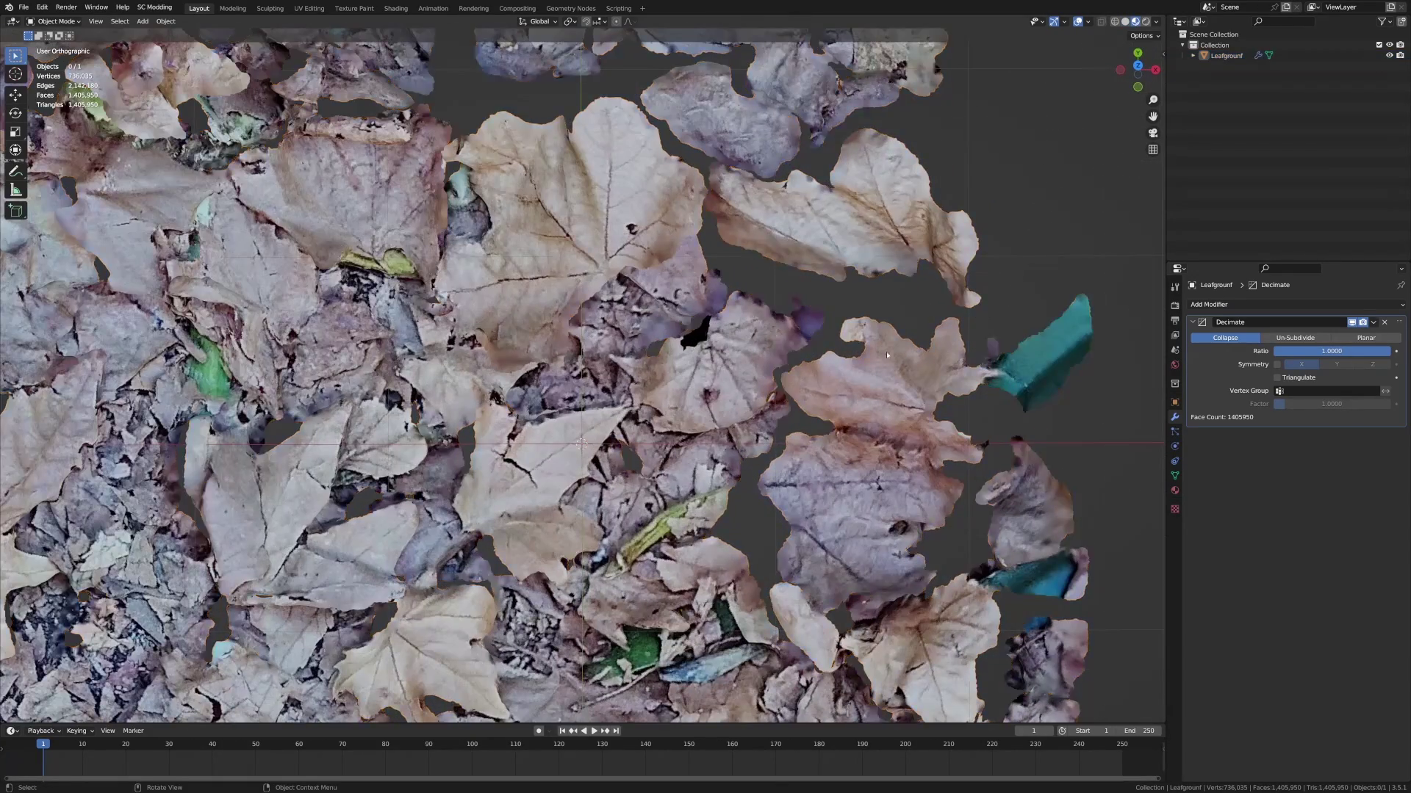
scroll(822, 356, "down", 6)
middle_click_drag(739, 393, 882, 386, "shift")
middle_click_drag(882, 386, 869, 301)
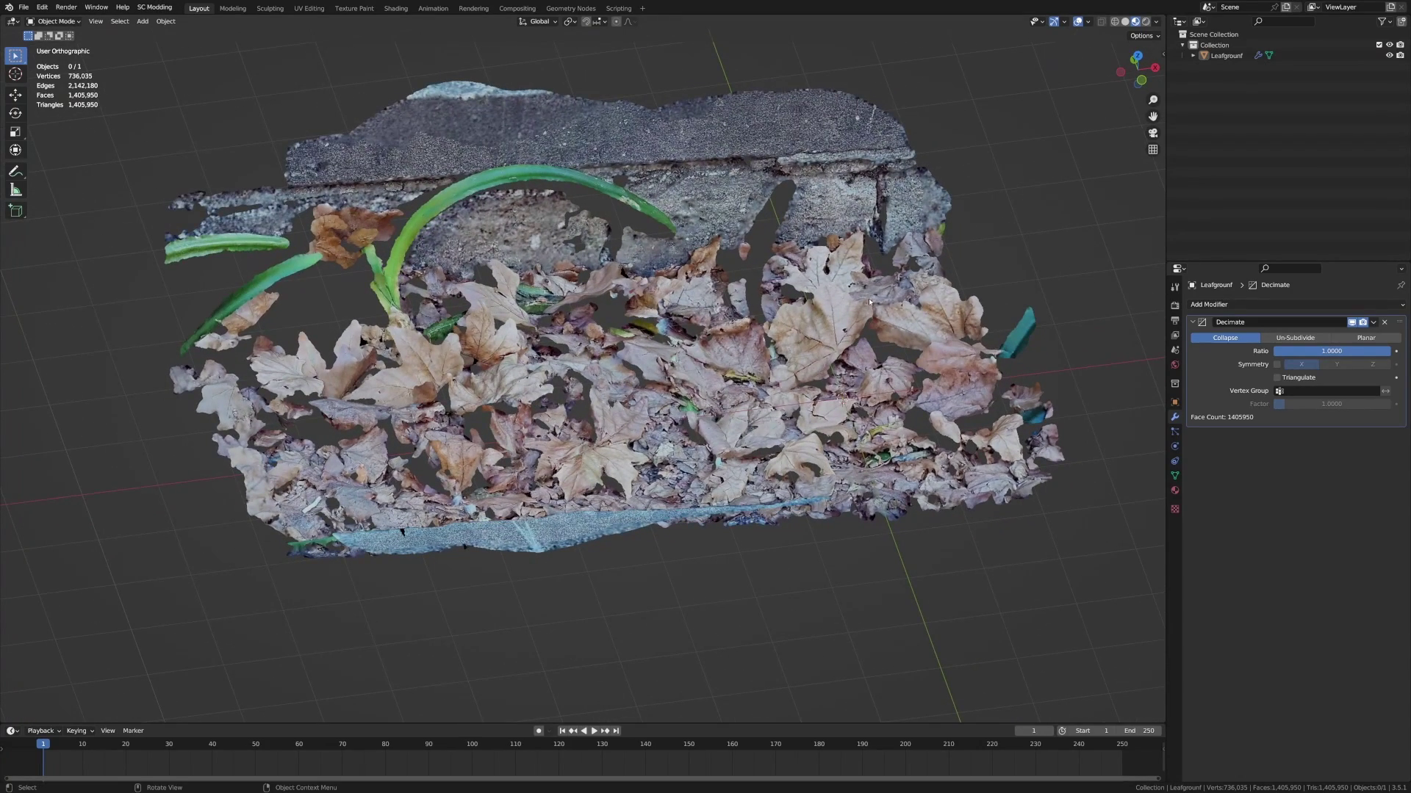
Merge all overlapping vertices of the leaf scan by distance in Edit Mode and return to Object Mode.
left_click(687, 361)
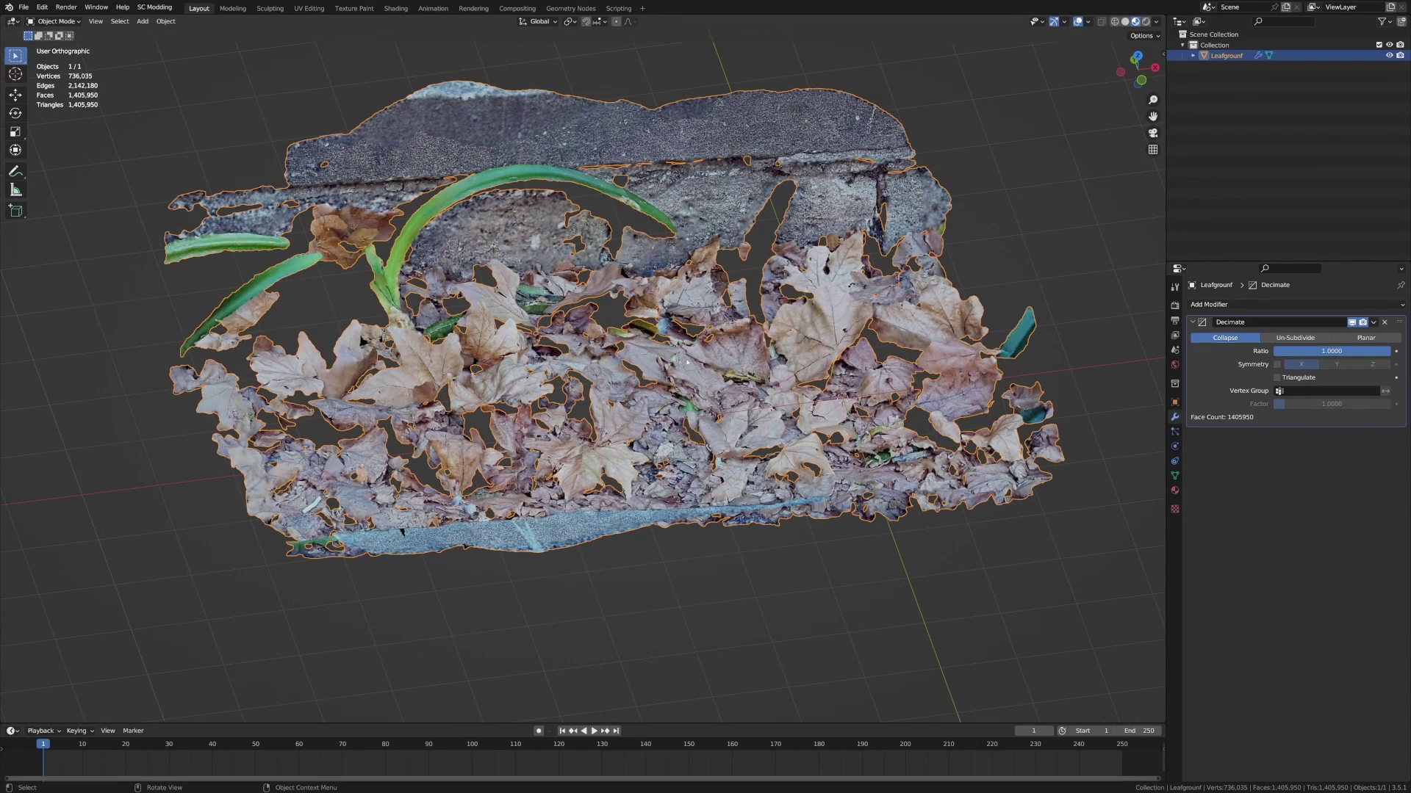
key("Tab")
key("m")
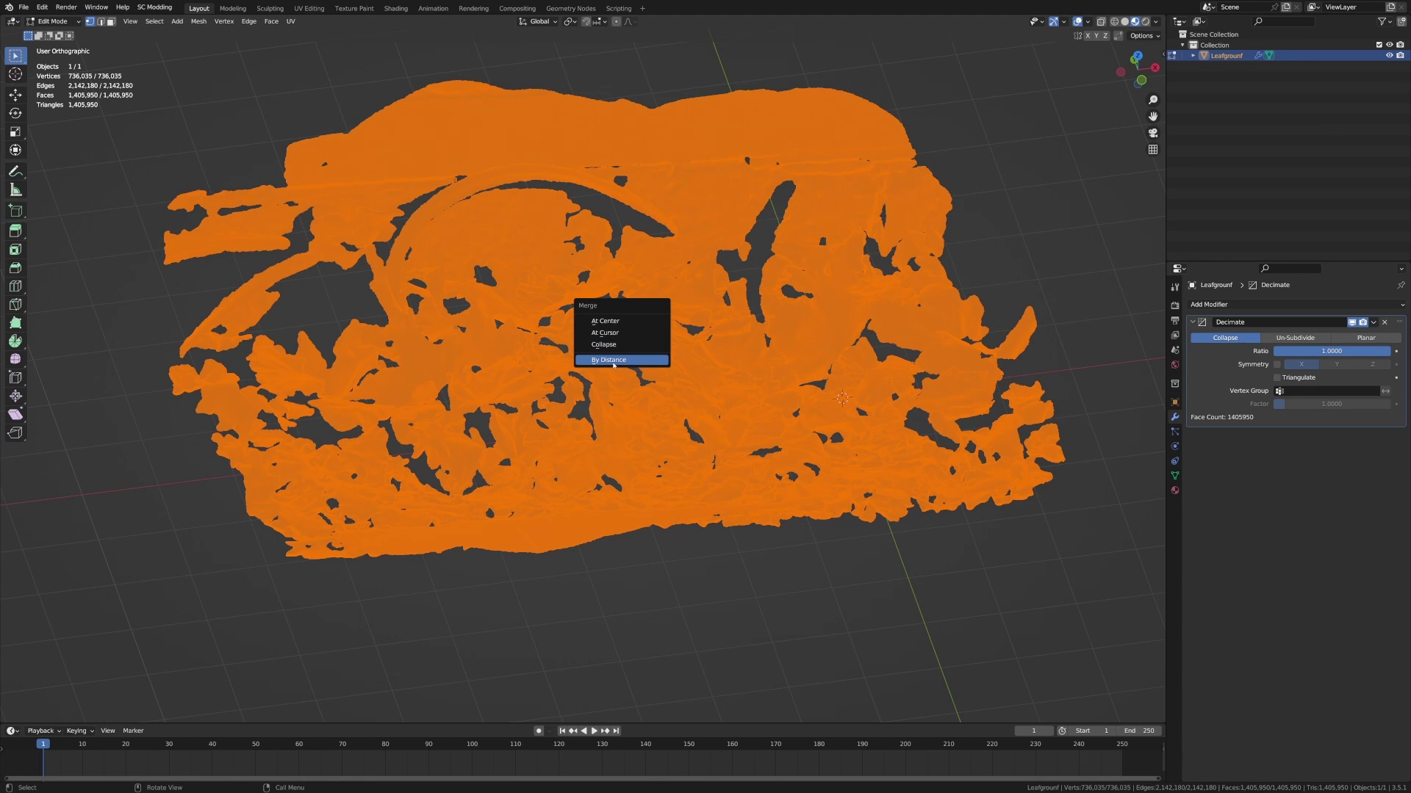
left_click(613, 360)
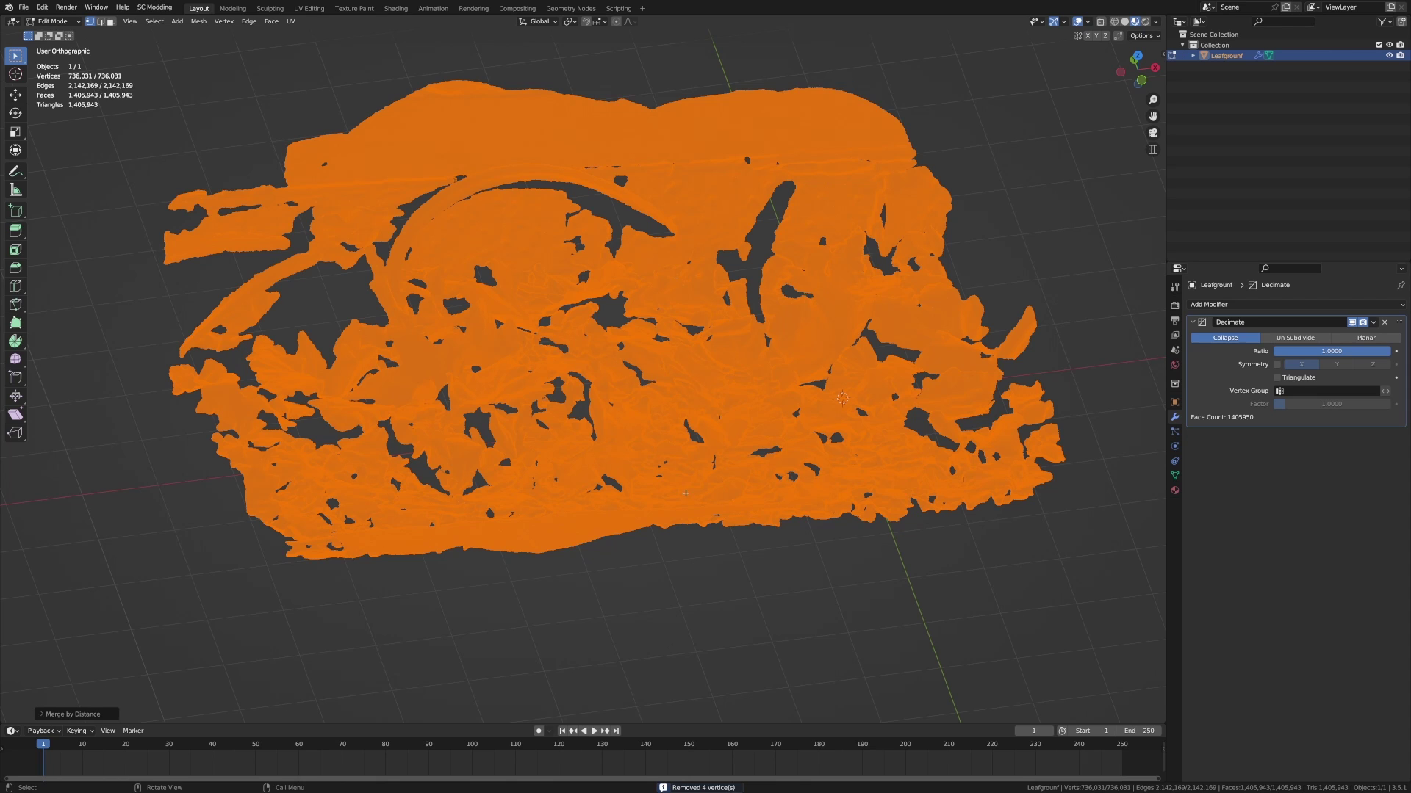
key("Tab")
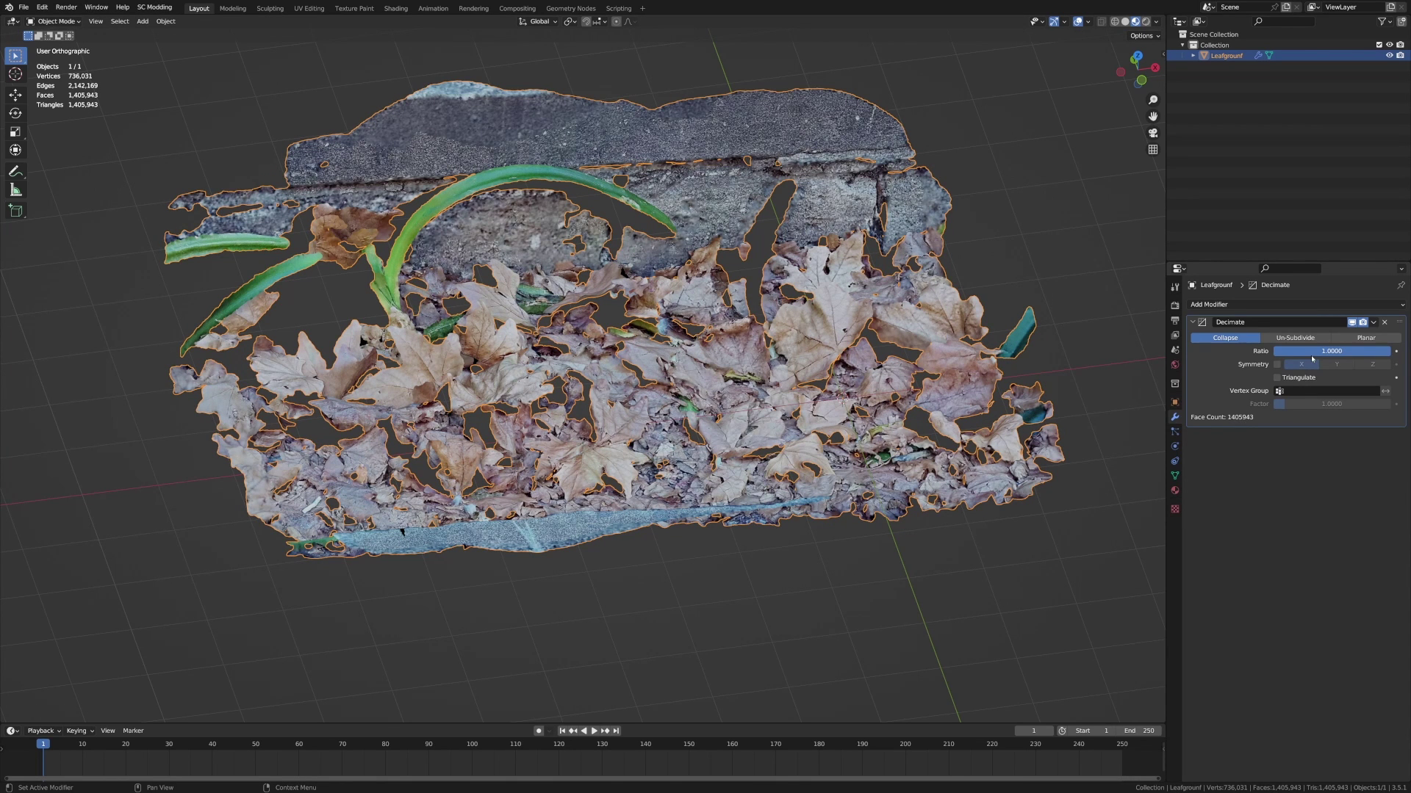
Set the leaf scan's Decimate ratio to 0.1 and compare the reduced scan up close with its full-resolution copy.
left_click(1282, 352)
type(".1")
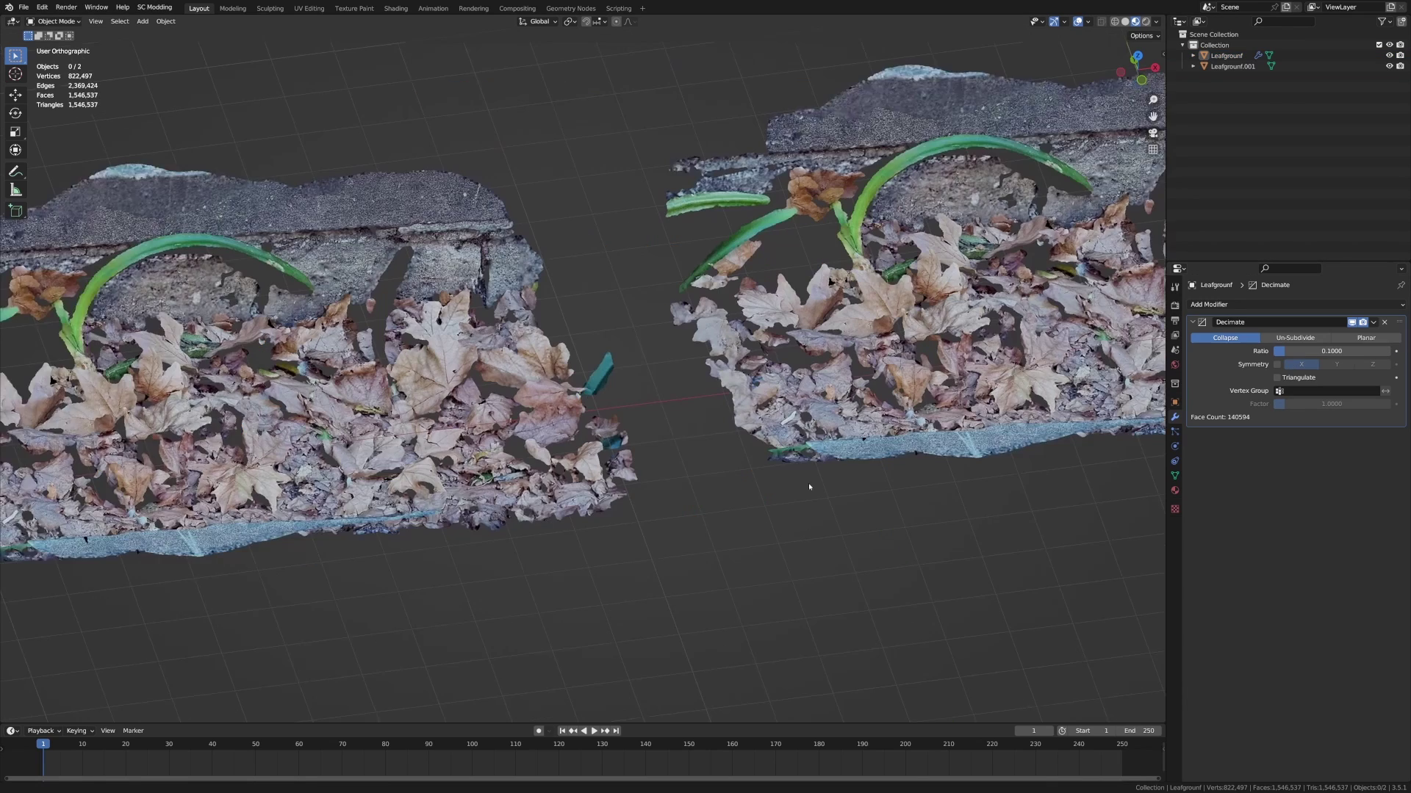
scroll(809, 482, "up", 3)
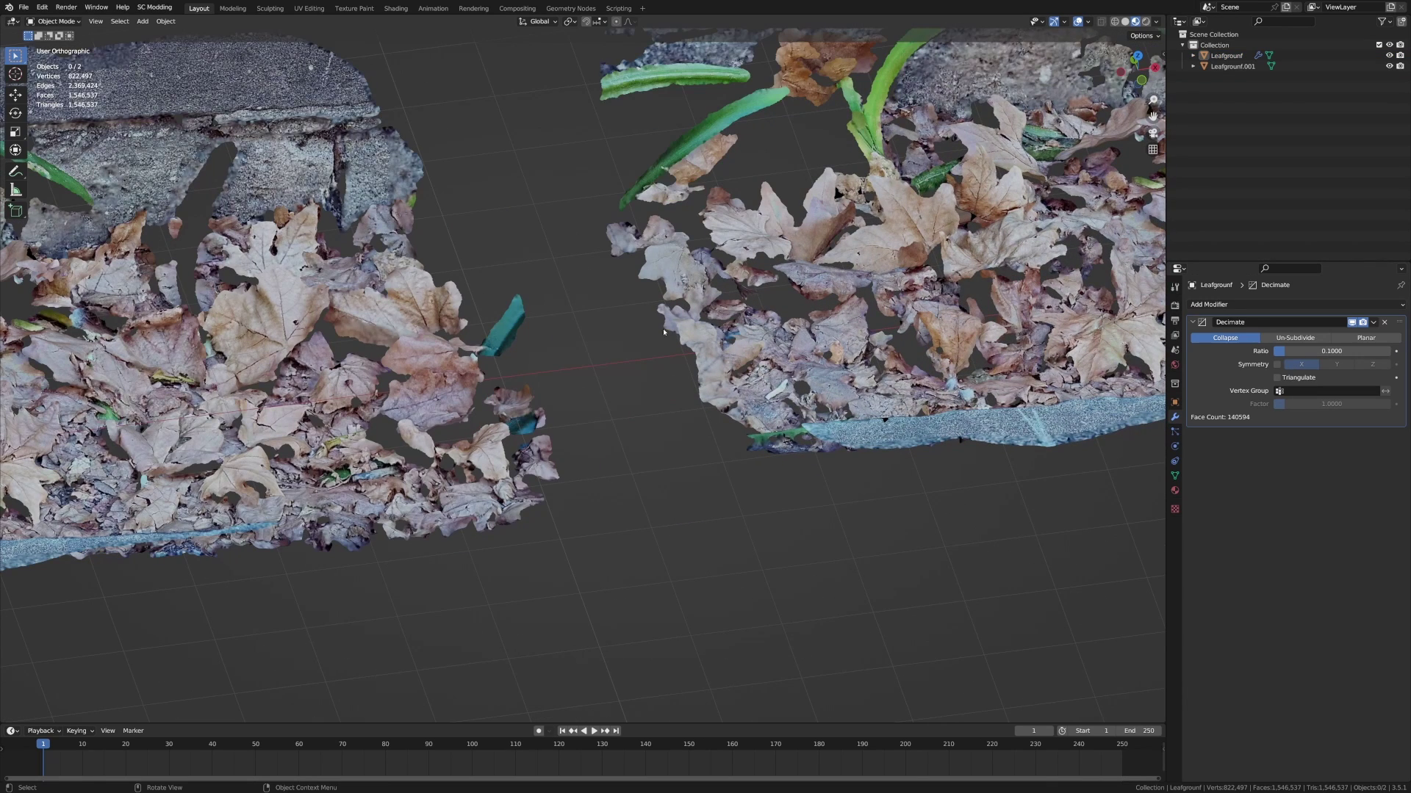
middle_click_drag(421, 346, 421, 305)
middle_click_drag(509, 249, 417, 228, "shift")
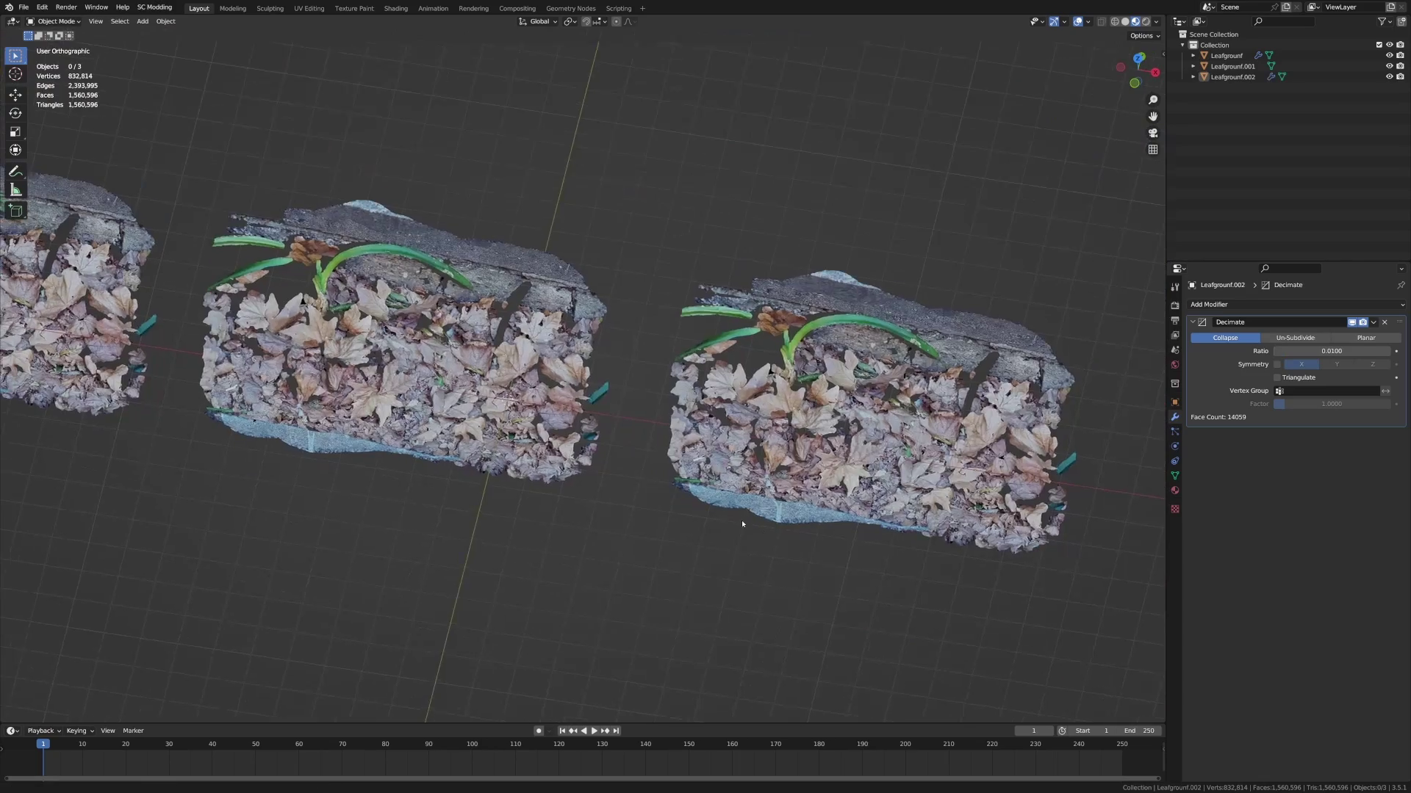
middle_click_drag(577, 457, 614, 484, "shift")
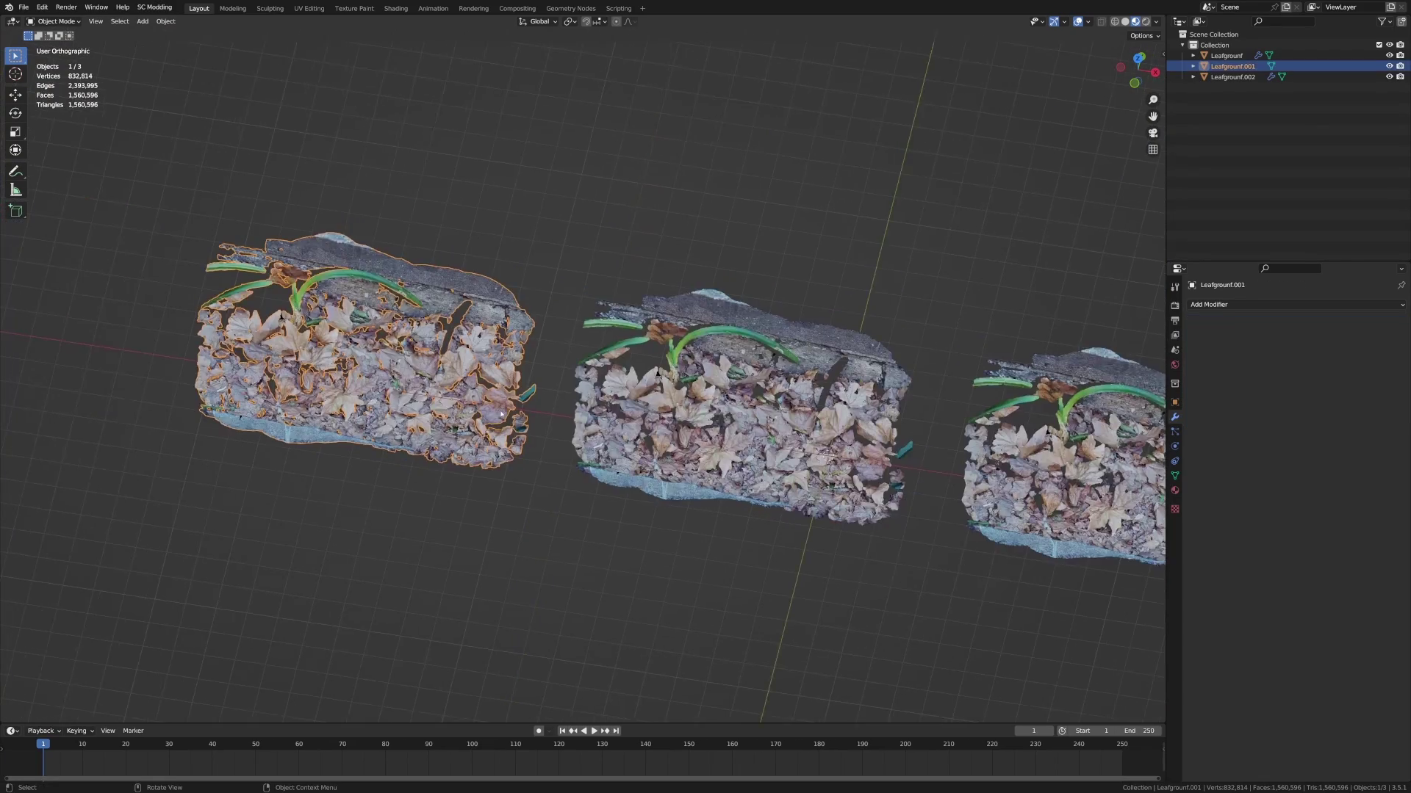
Examine the three leaf scan versions in turn up close, comparing surface and texture detail at each decimation level.
scroll(432, 459, "up", 8)
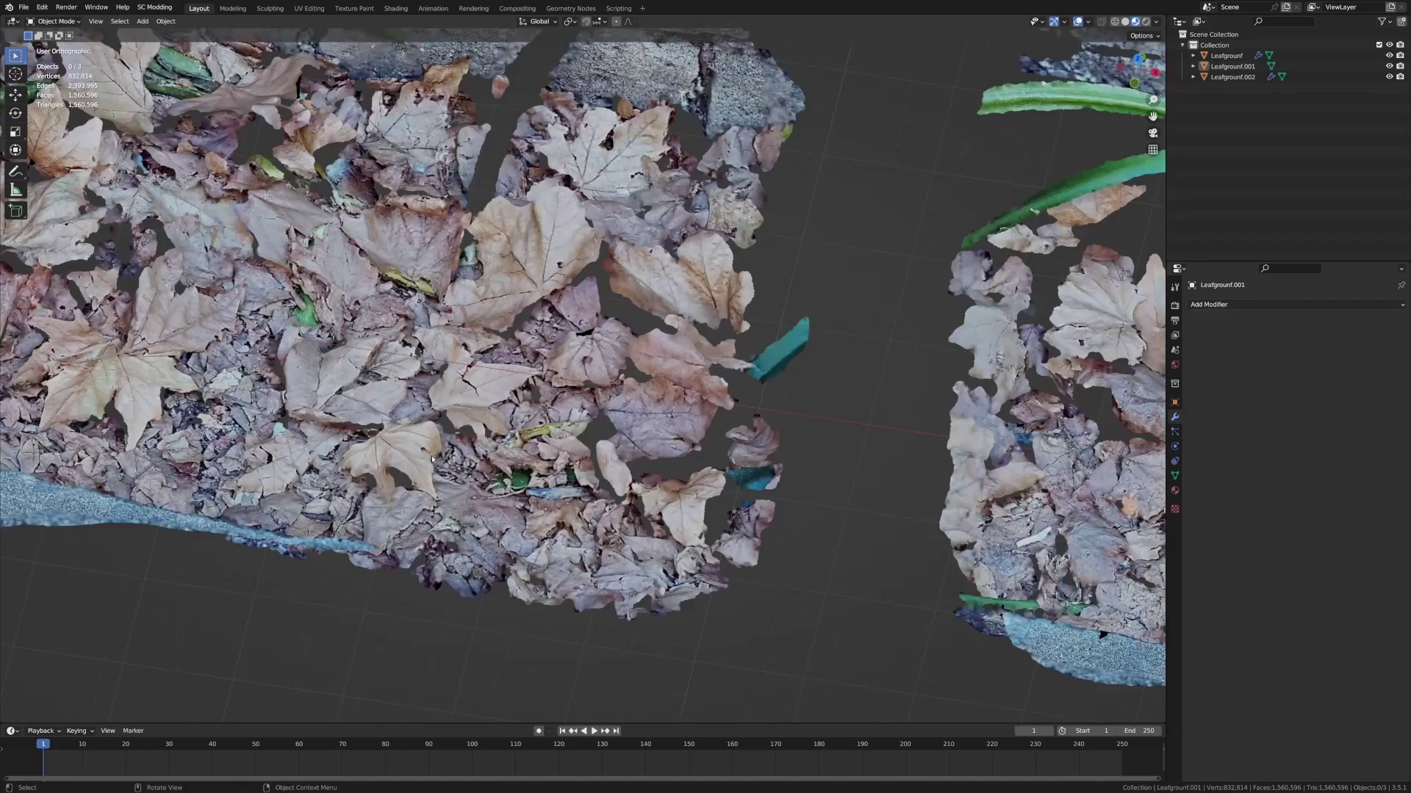
middle_click_drag(432, 460, 639, 291, "shift")
left_click(726, 391)
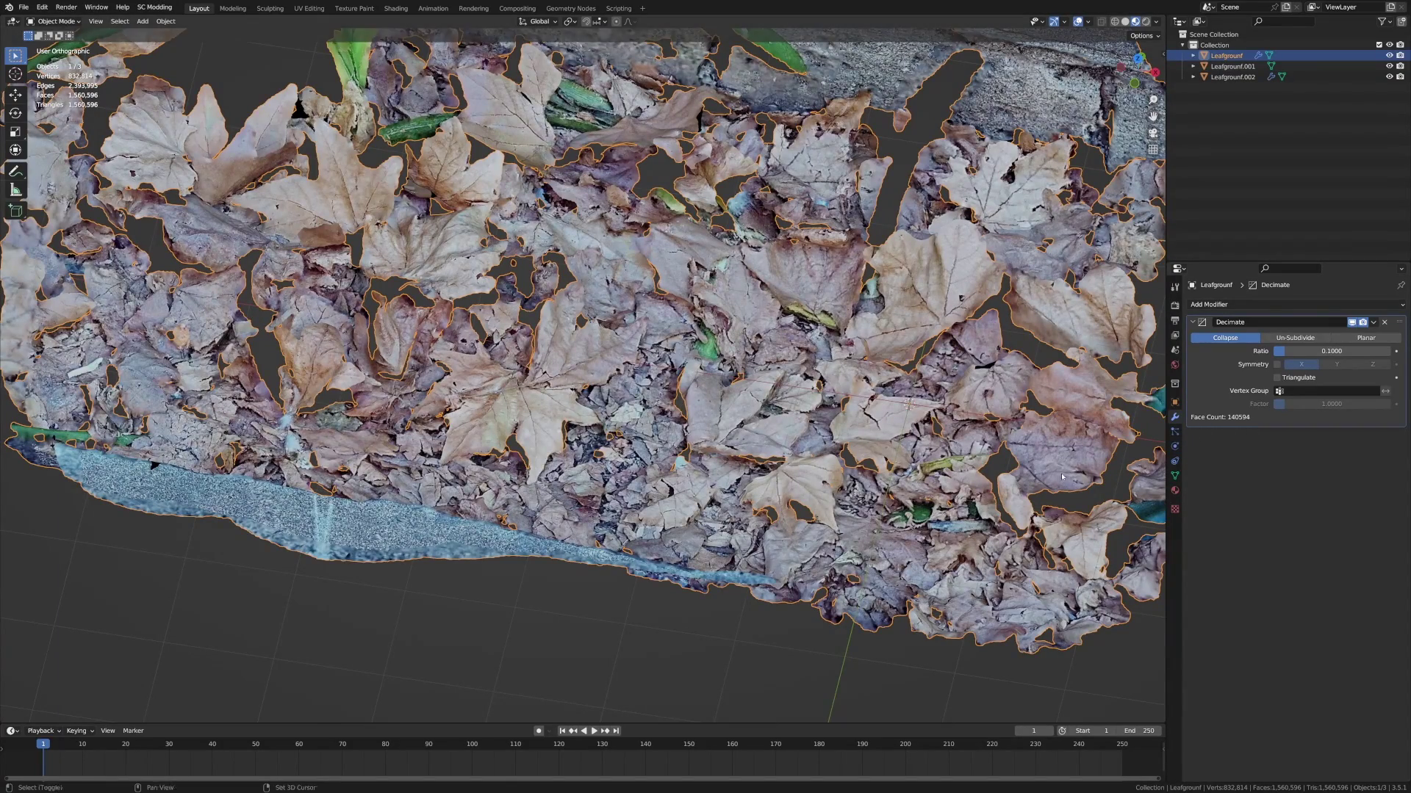
middle_click_drag(1061, 473, 581, 382, "shift")
middle_click_drag(1066, 499, 191, 367, "shift")
left_click(633, 384)
middle_click_drag(658, 375, 655, 448, "shift")
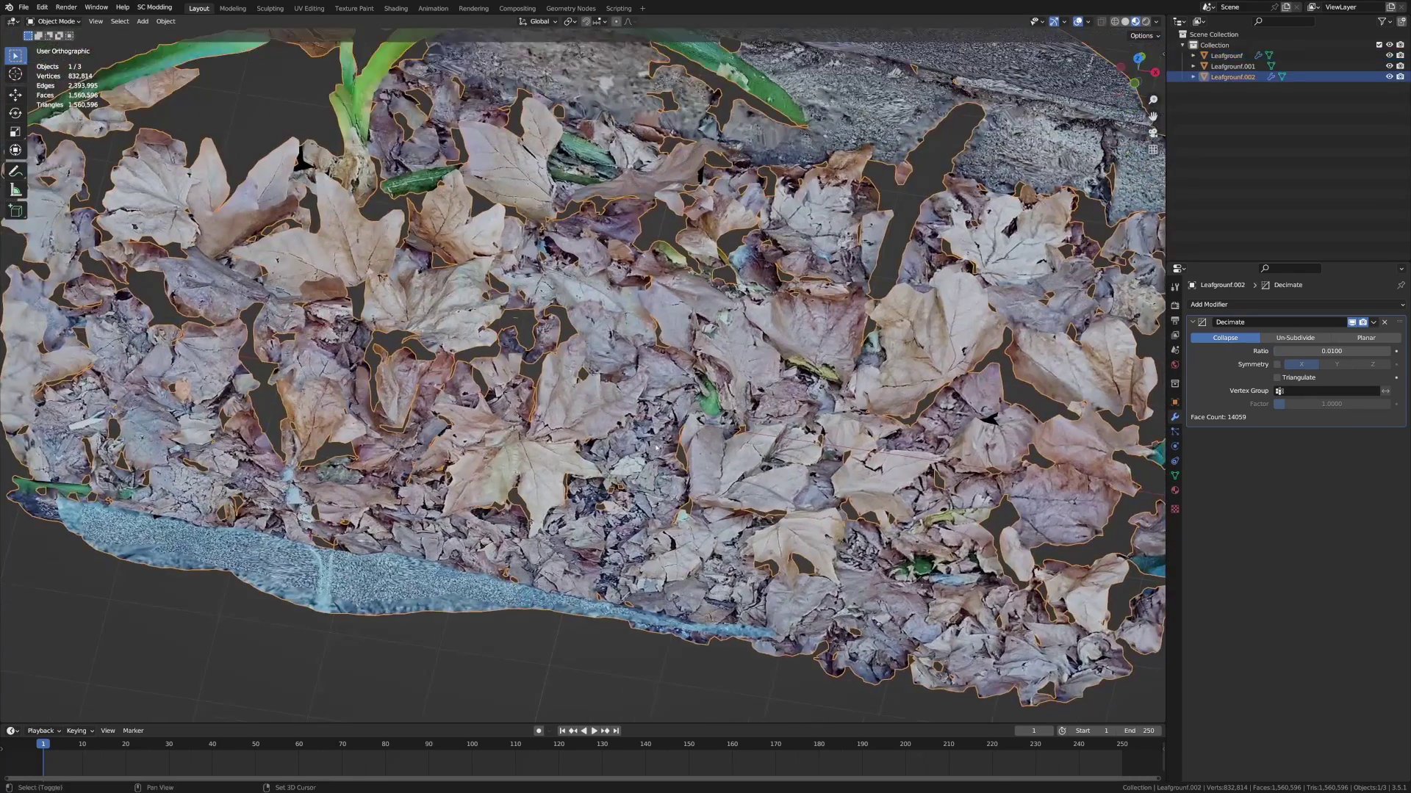
scroll(657, 447, "up", 2)
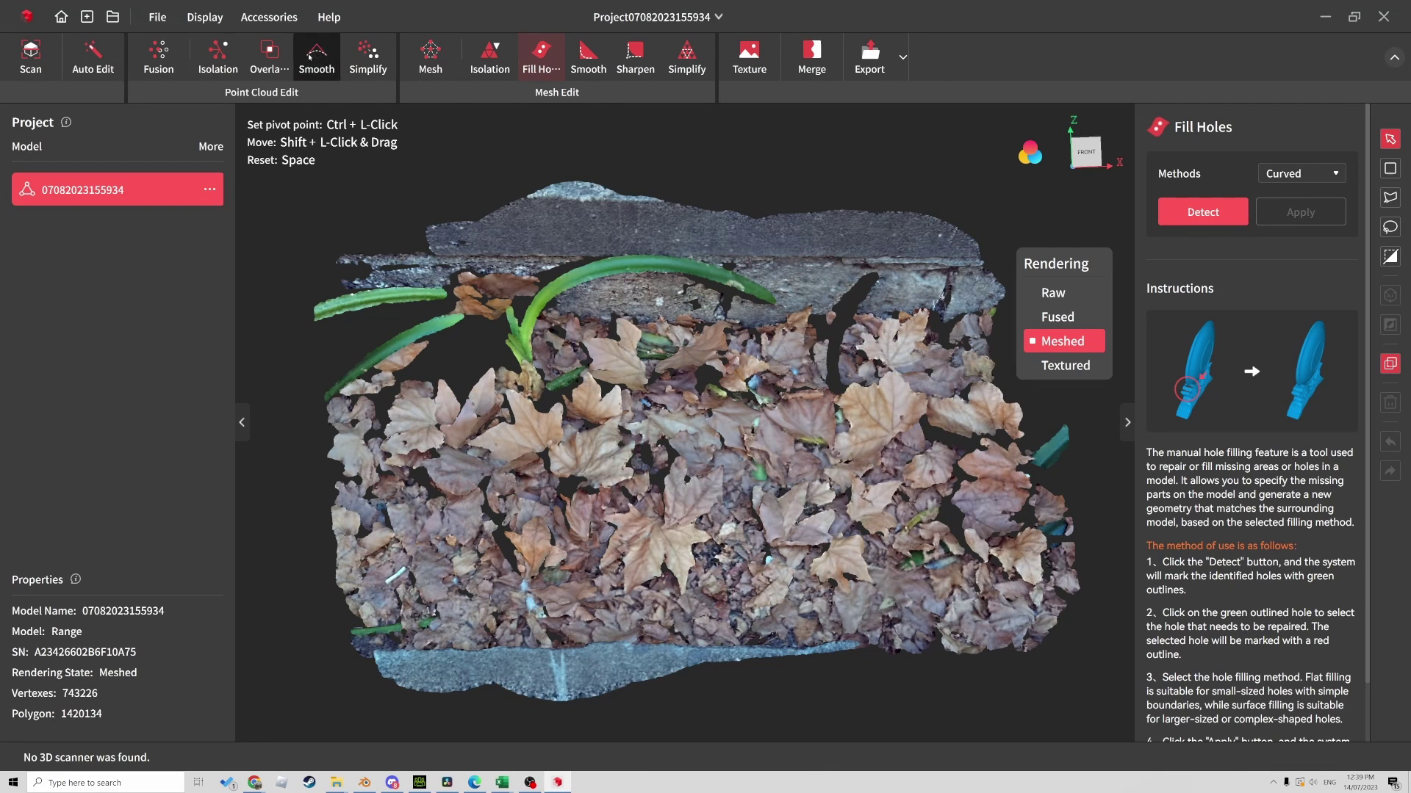
Switch to Revo Scan and review the Auto Edit, Overlap Detection, point cloud Smooth and Simplify, and mesh Isolation options.
left_click(85, 63)
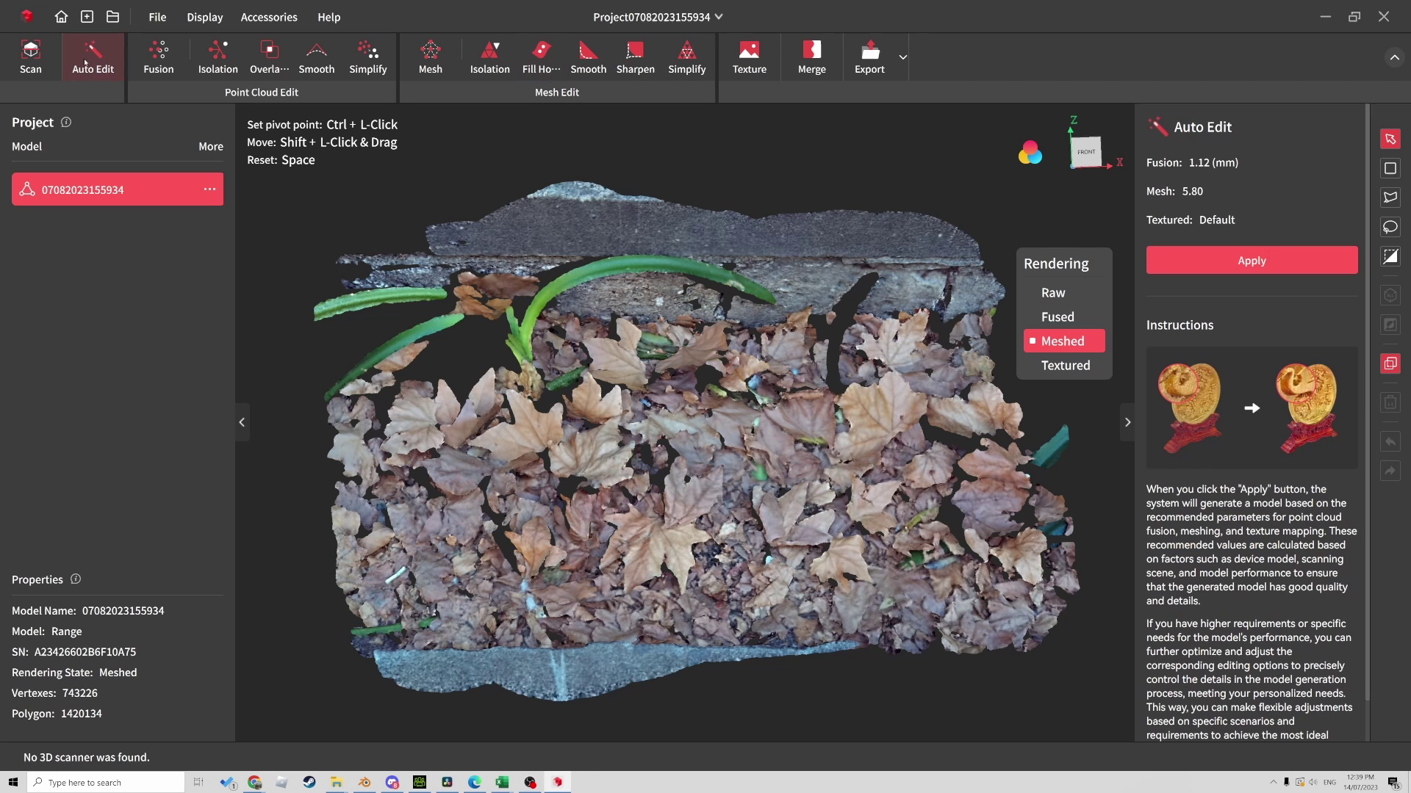
left_click(269, 53)
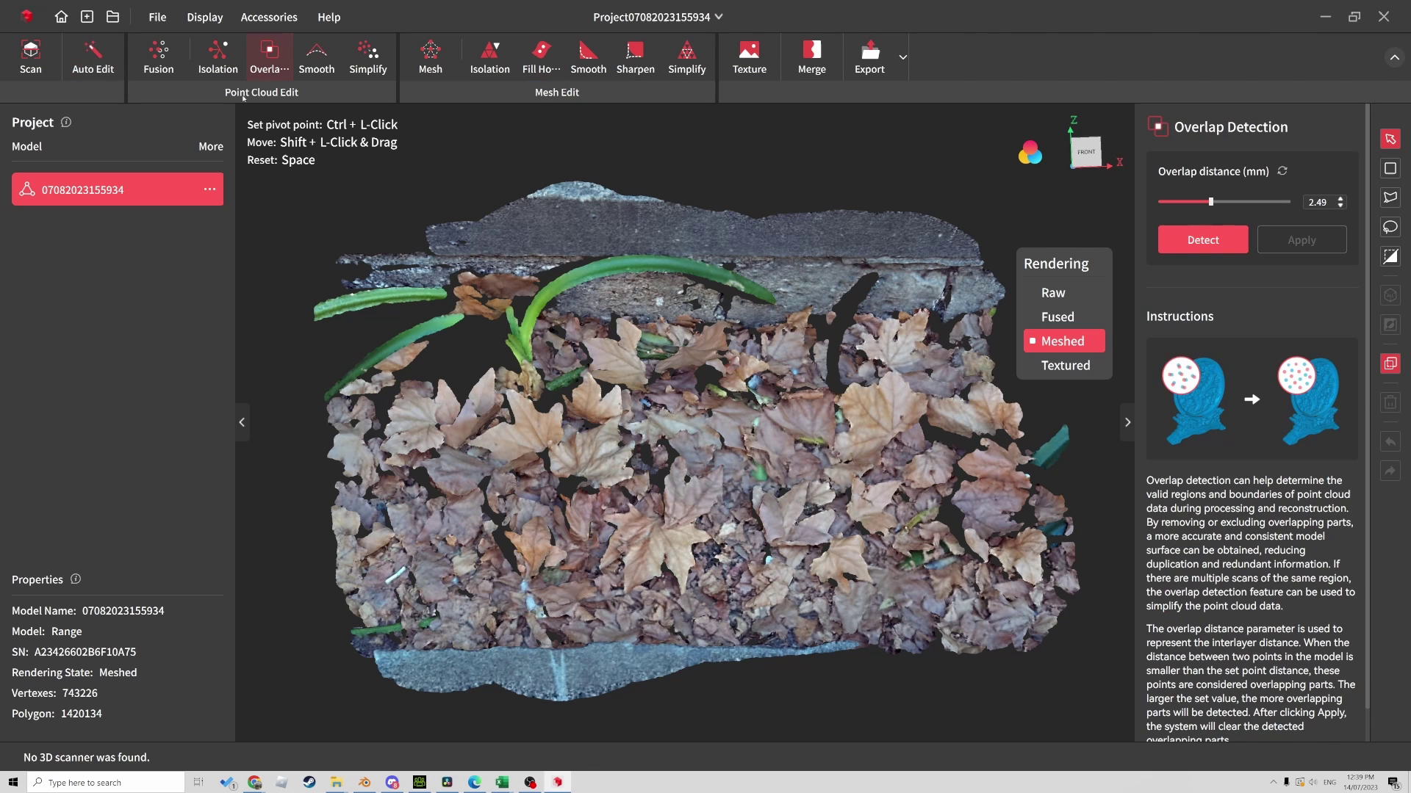
left_click(317, 53)
left_click(367, 53)
left_click(490, 53)
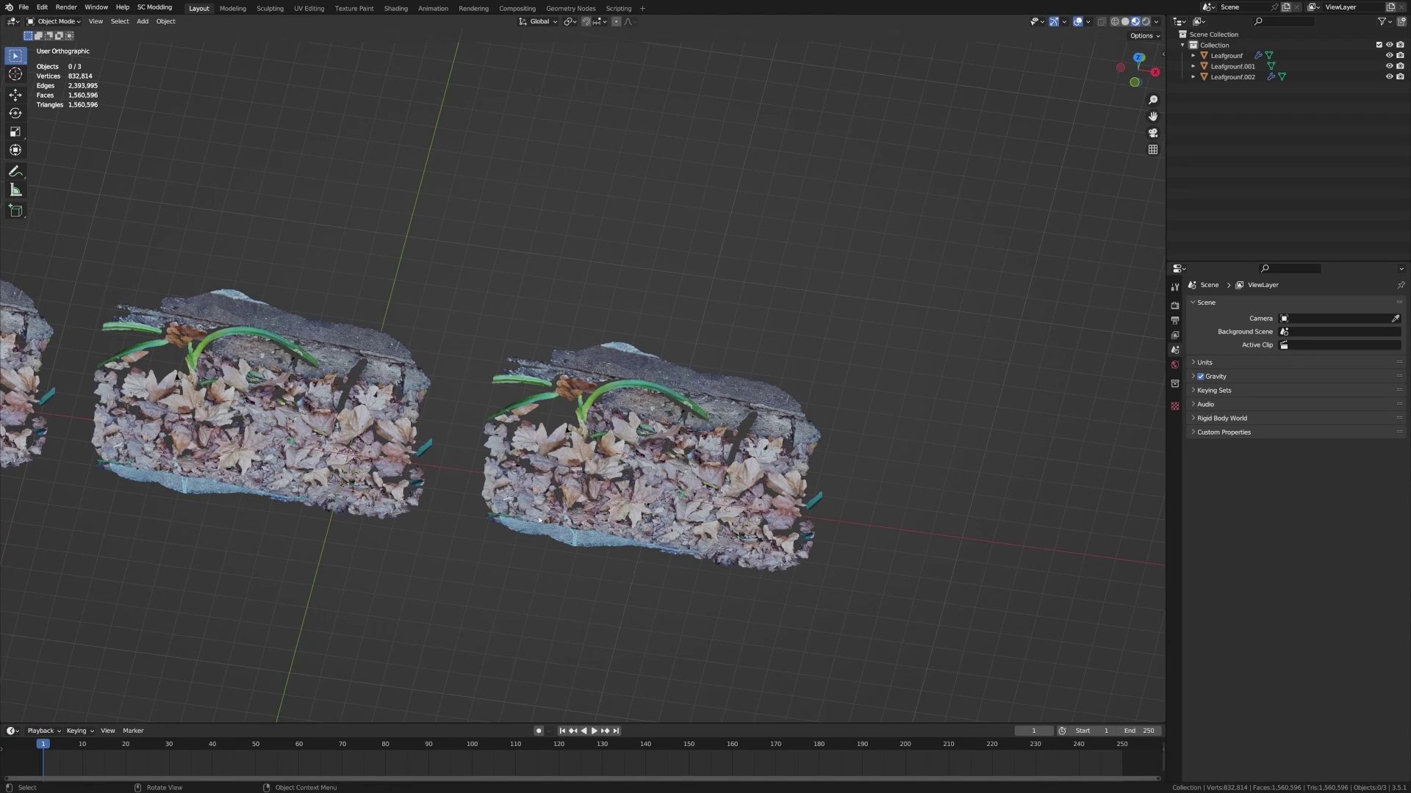
middle_click_drag(540, 520, 859, 415, "shift")
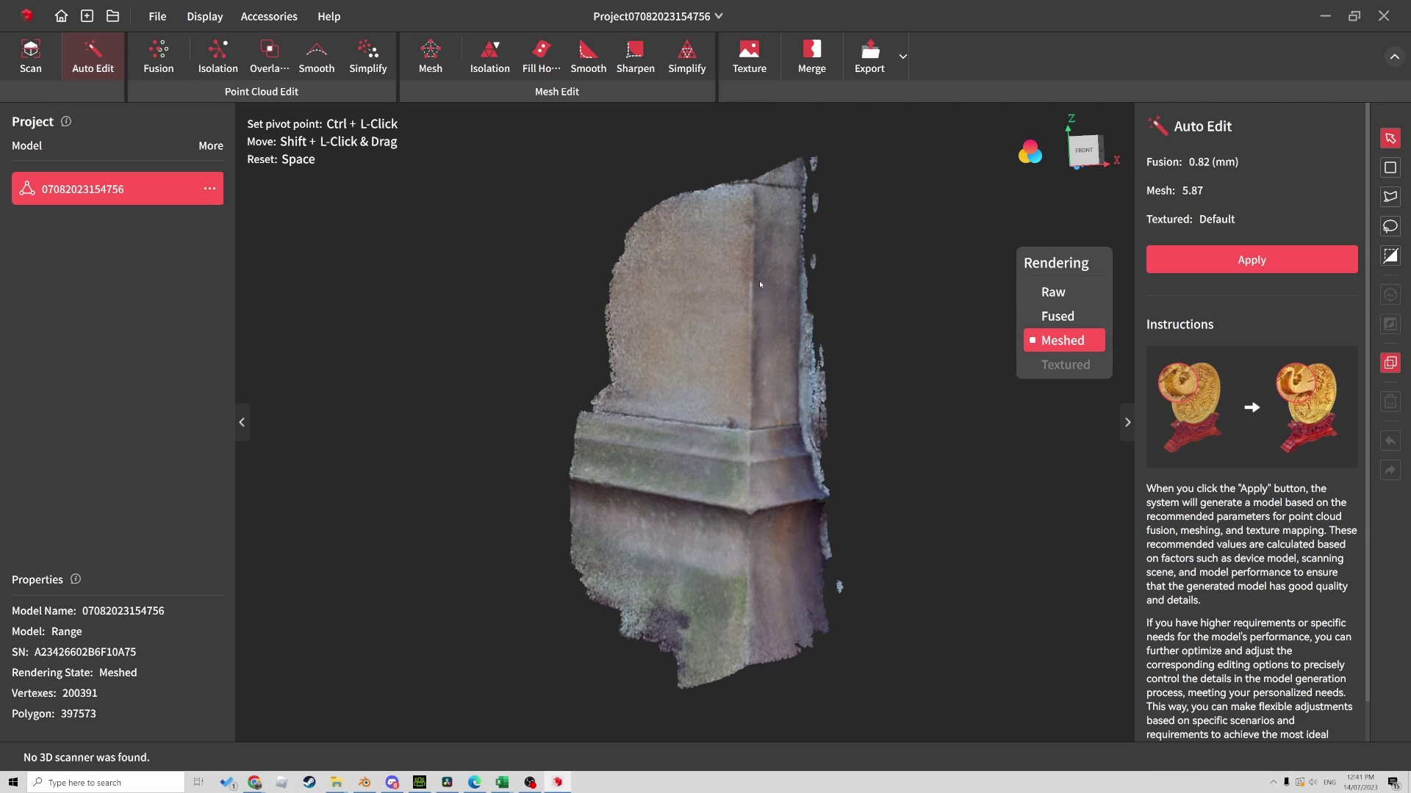
Simplify the pillar scan's mesh with a ratio of 1%.
left_click(687, 57)
left_click_drag(1210, 200, 1160, 202)
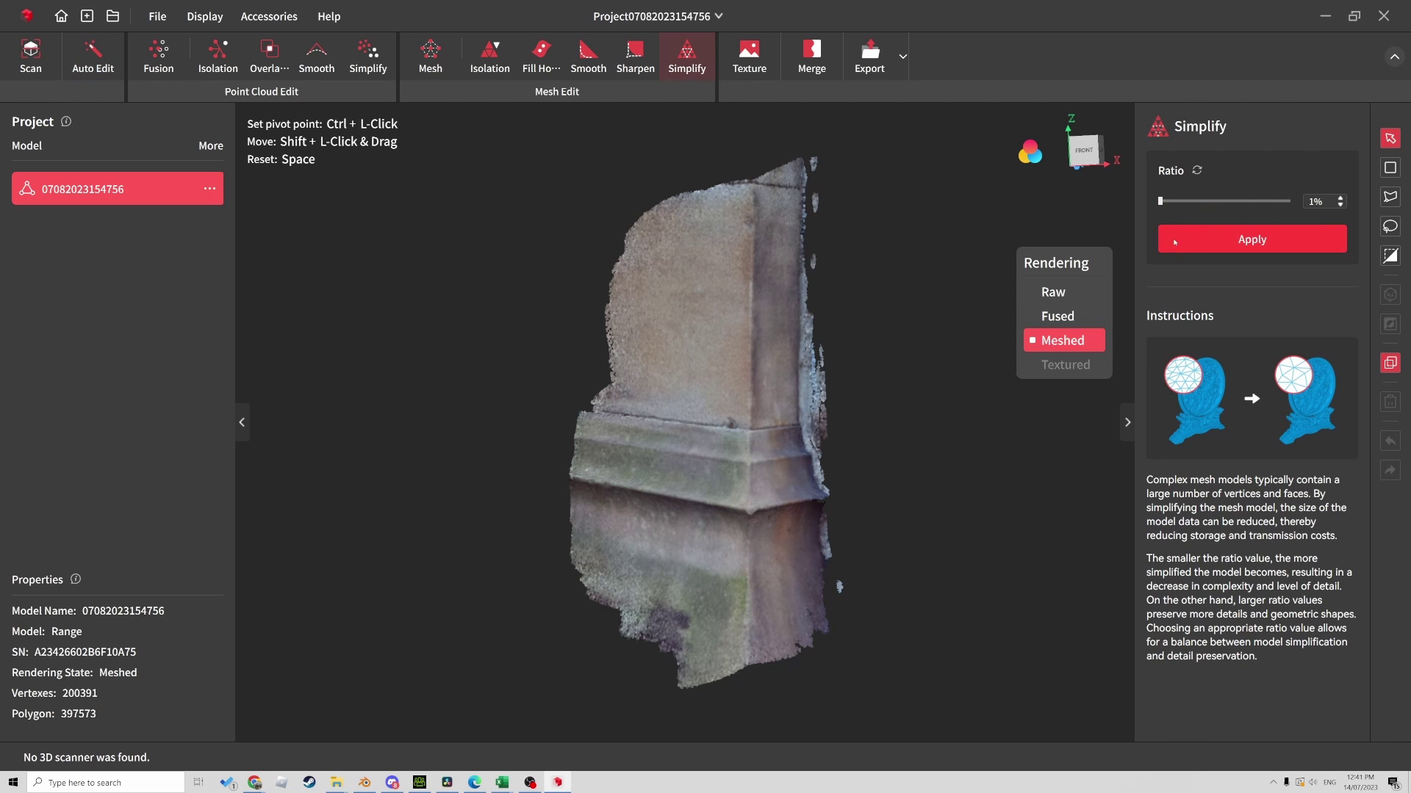
left_click(1225, 245)
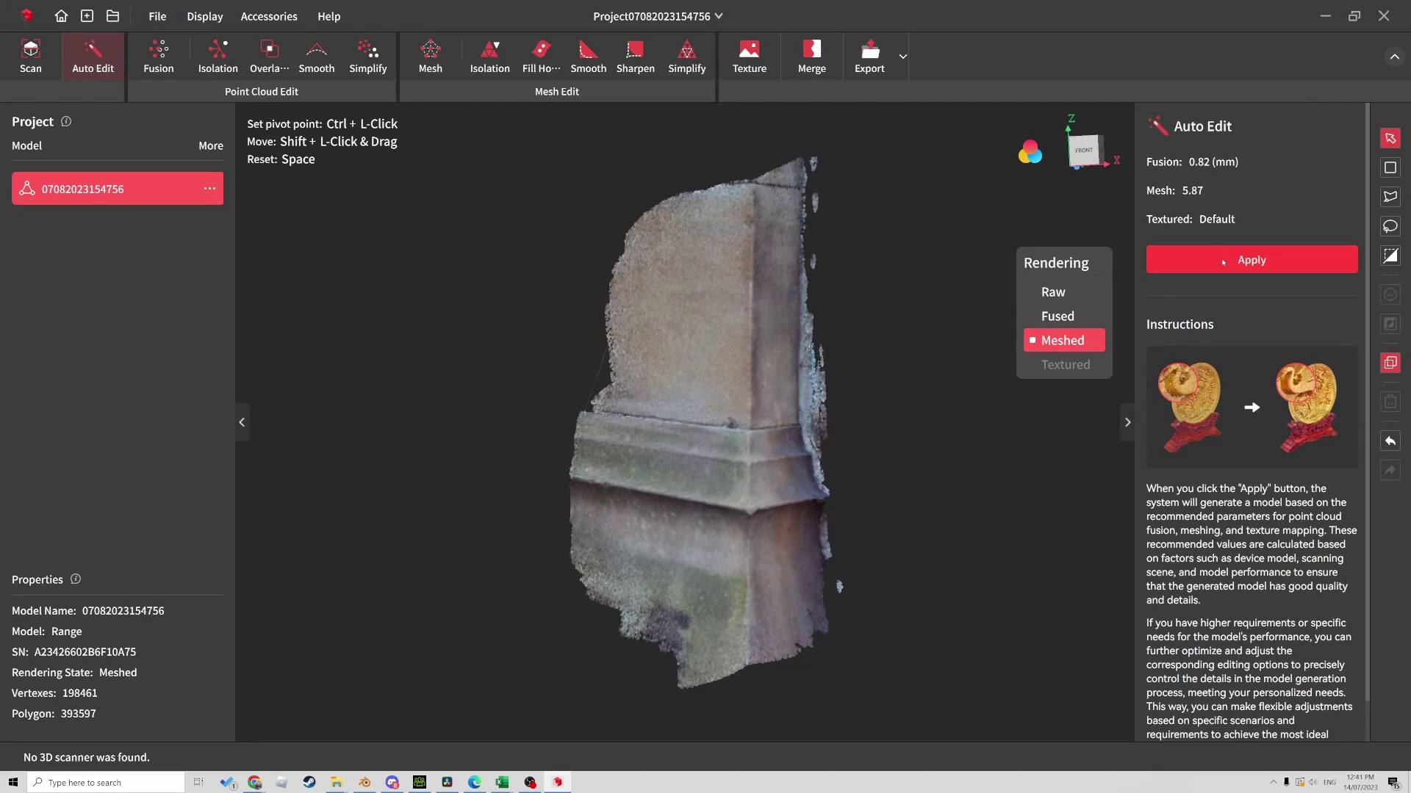
Run Auto Edit on the pillar scan, overwriting the existing model, and inspect its textured surface up close.
left_click(1223, 261)
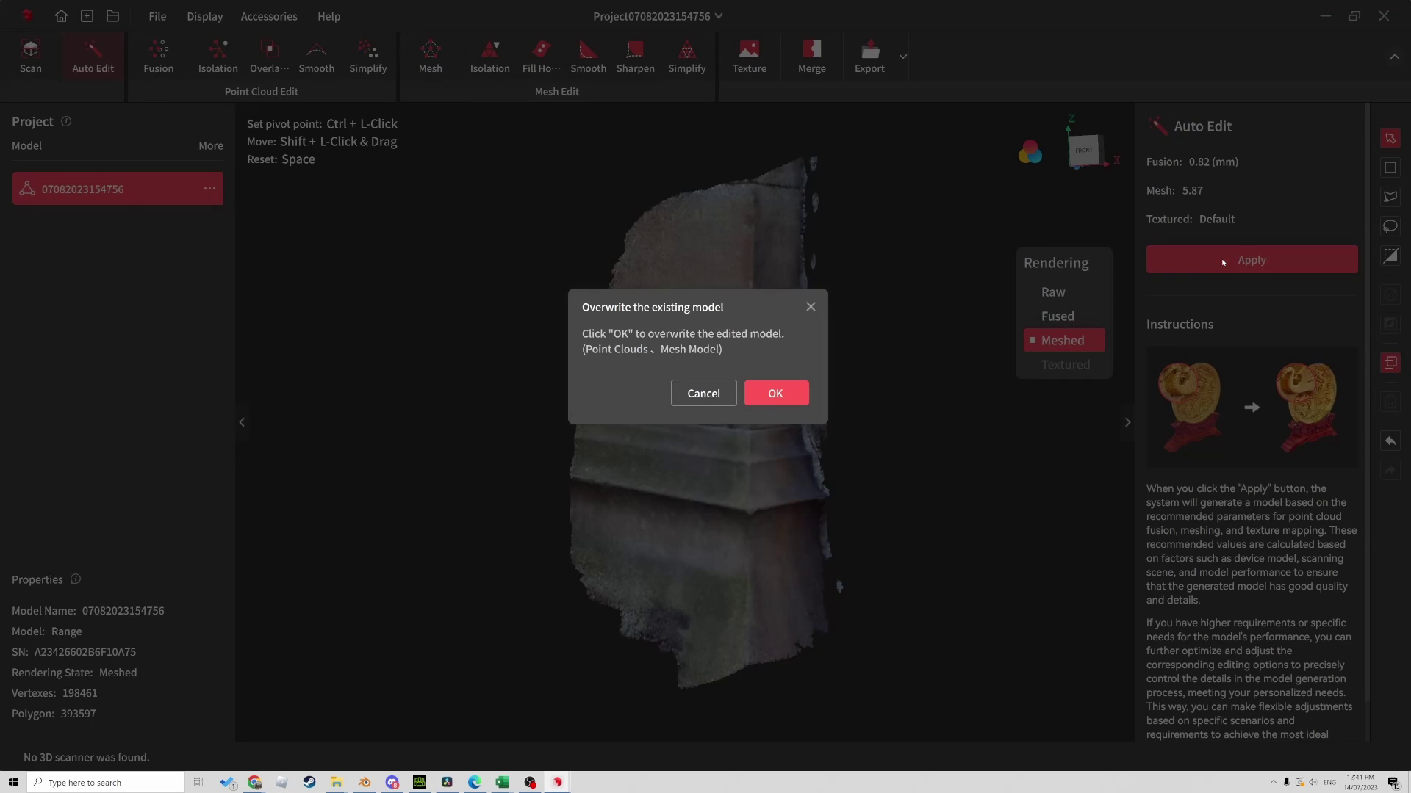
left_click(768, 393)
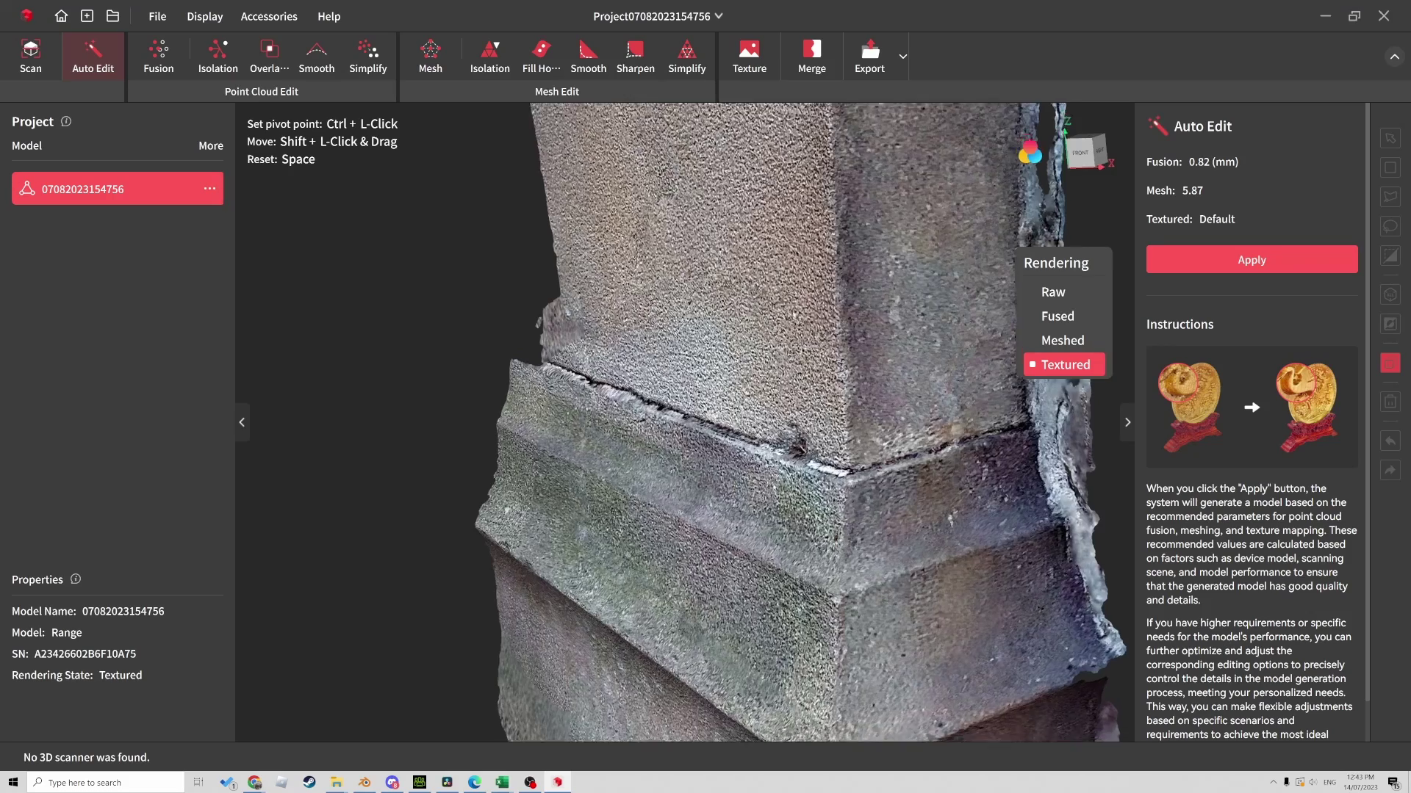
left_click_drag(797, 445, 819, 382)
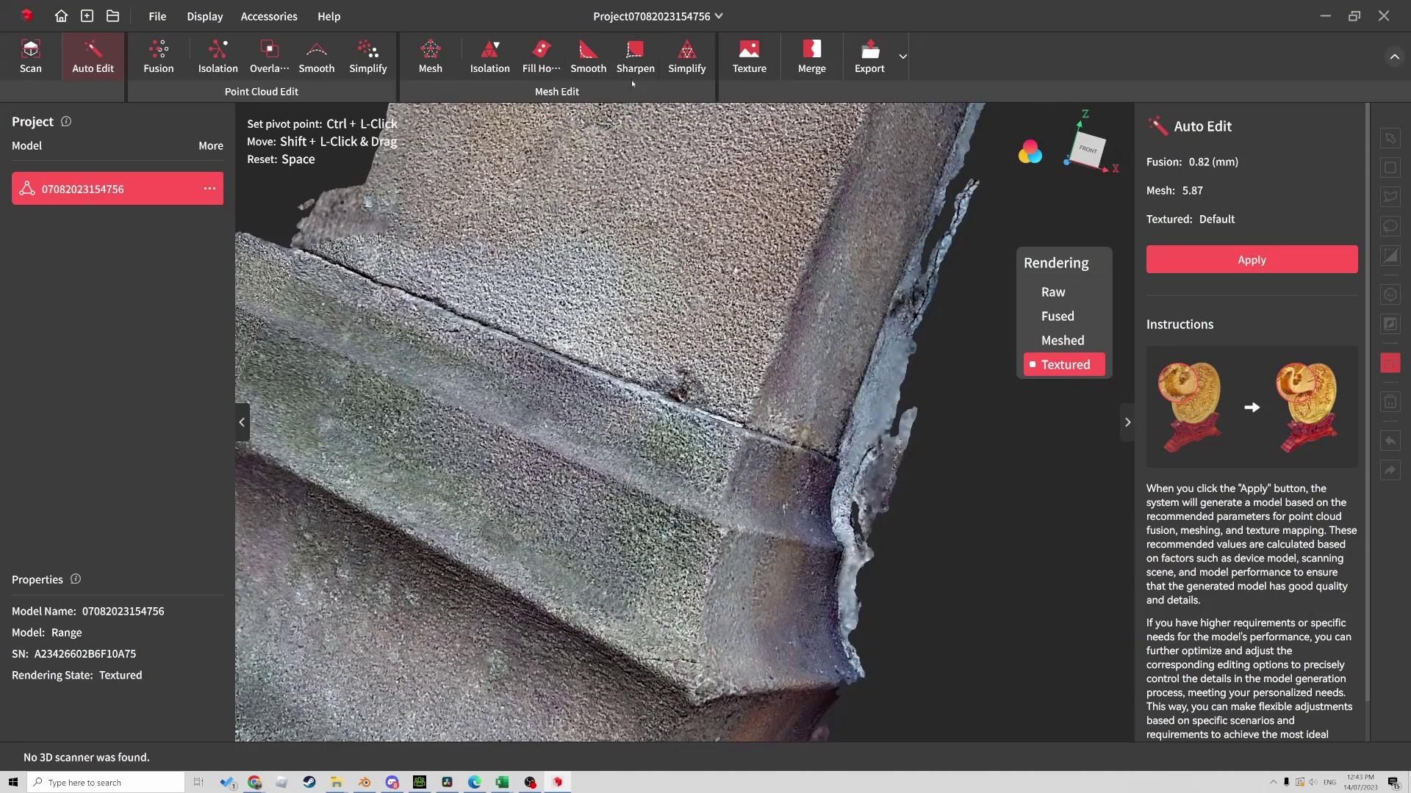
Smooth the pillar mesh 3 times at strength 0.3 and reapply the texture mapping, overwriting the existing textured model.
left_click(592, 58)
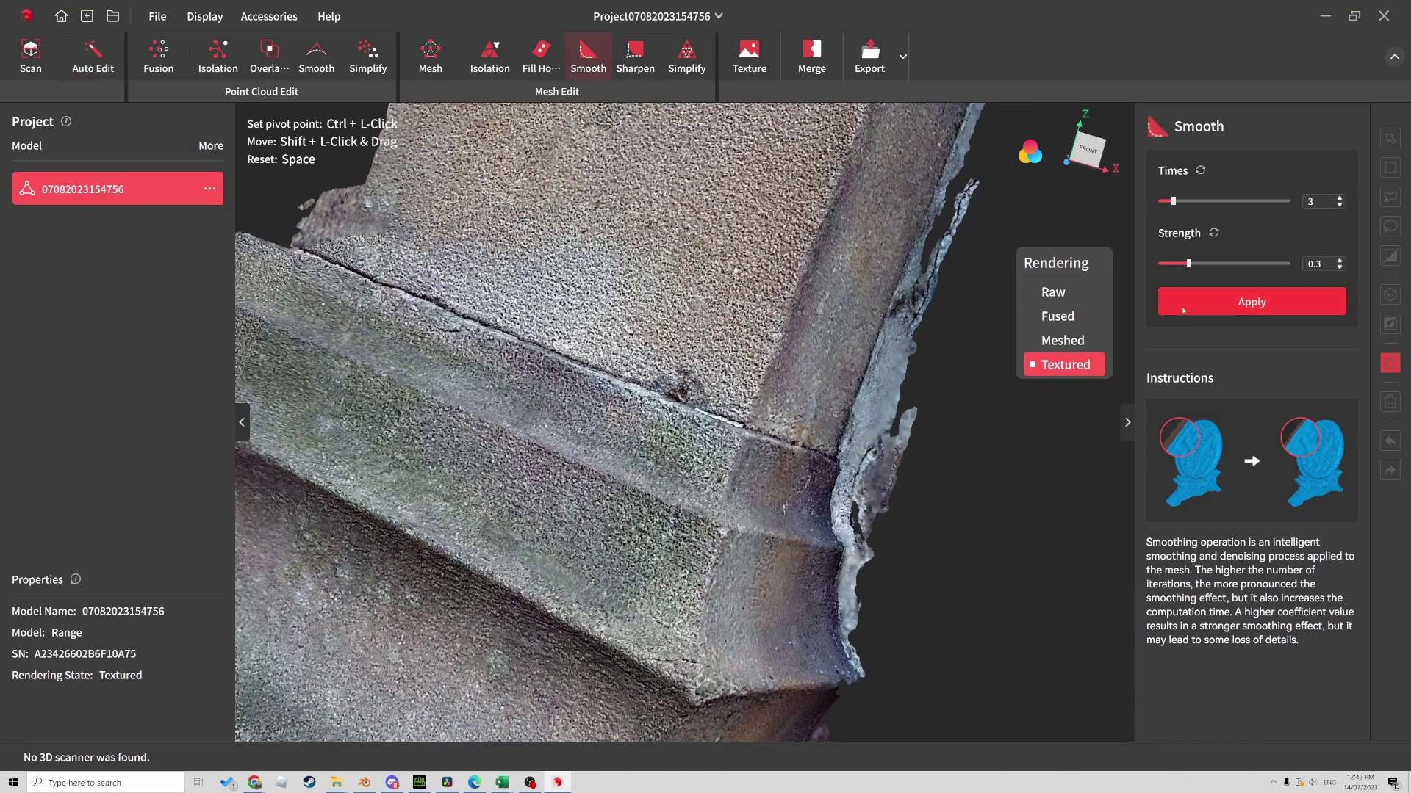
left_click(1223, 309)
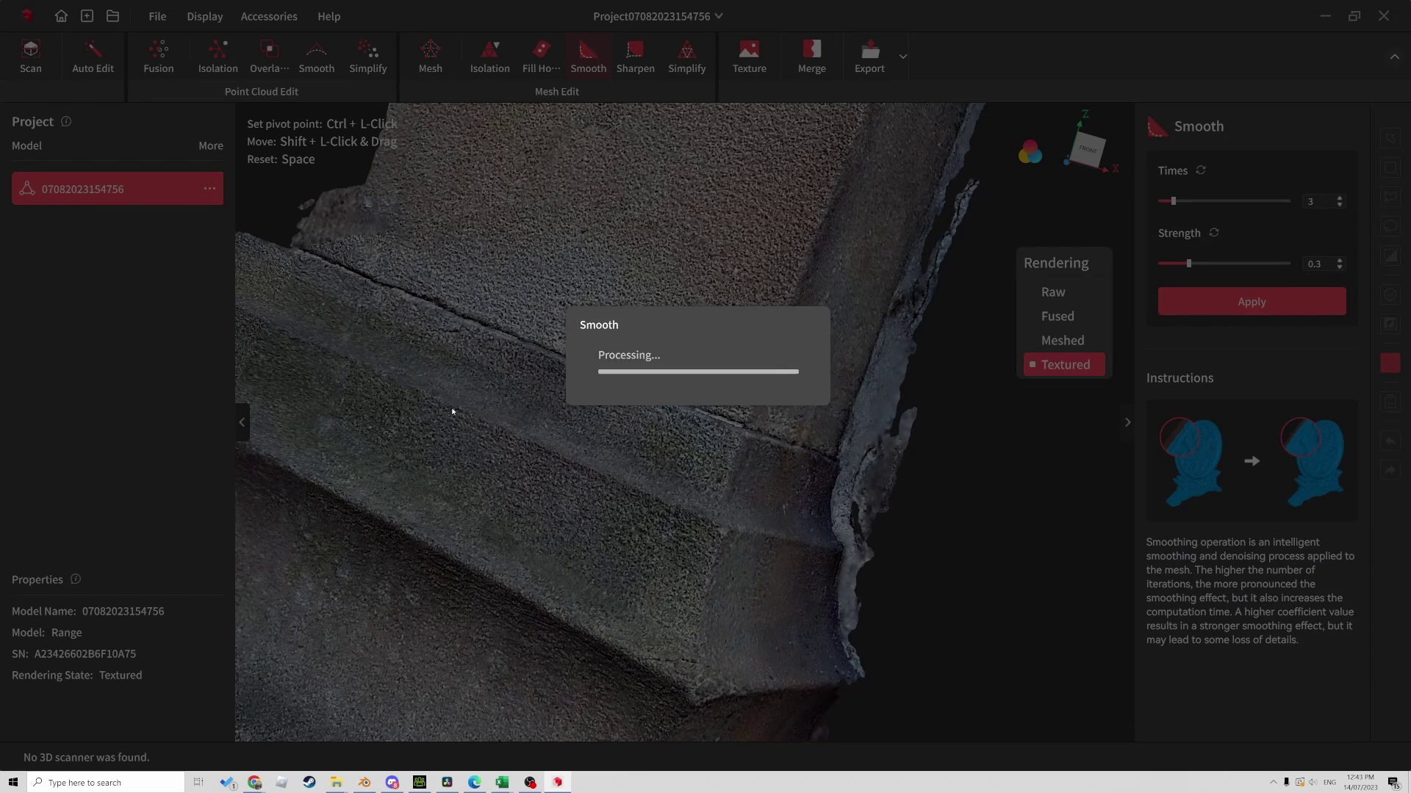
left_click(749, 55)
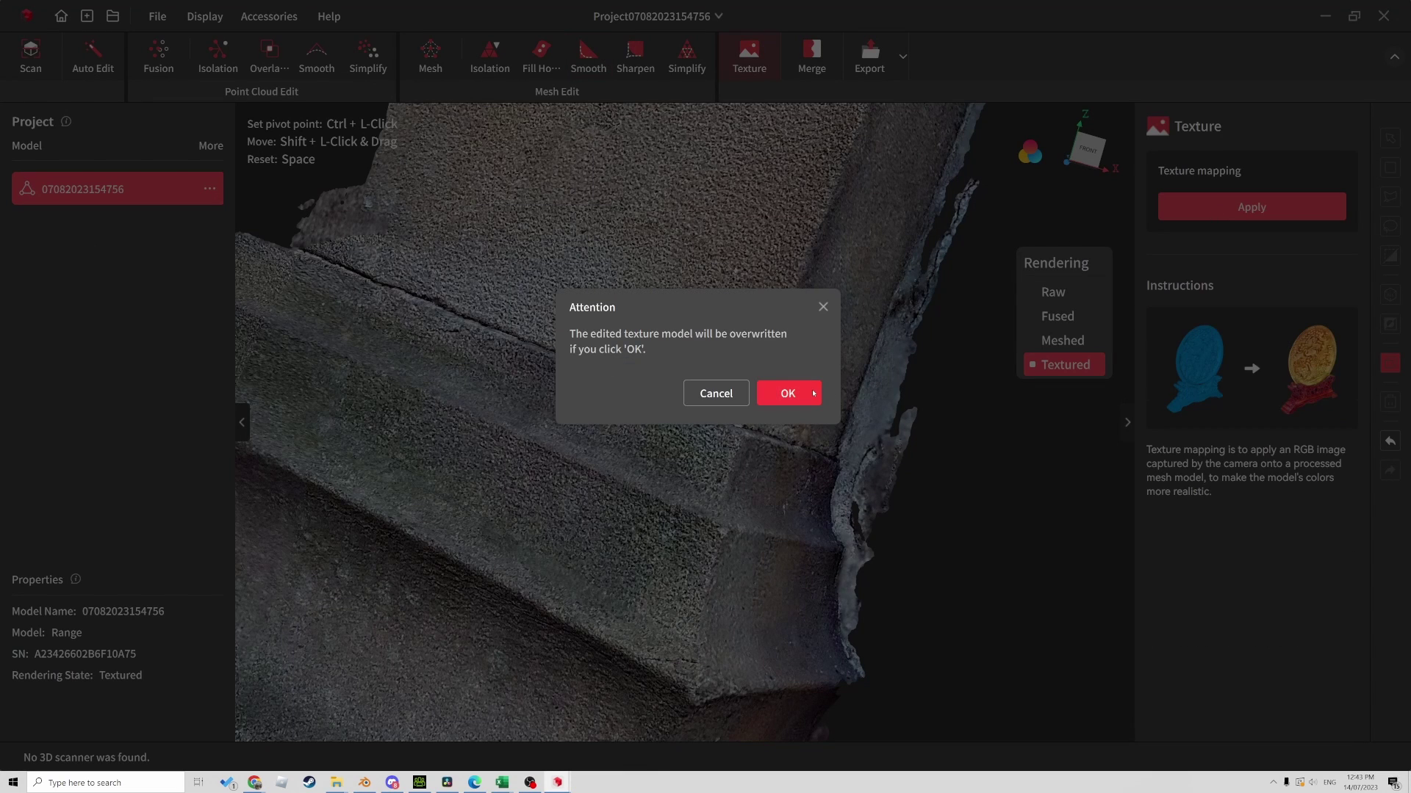
left_click(787, 393)
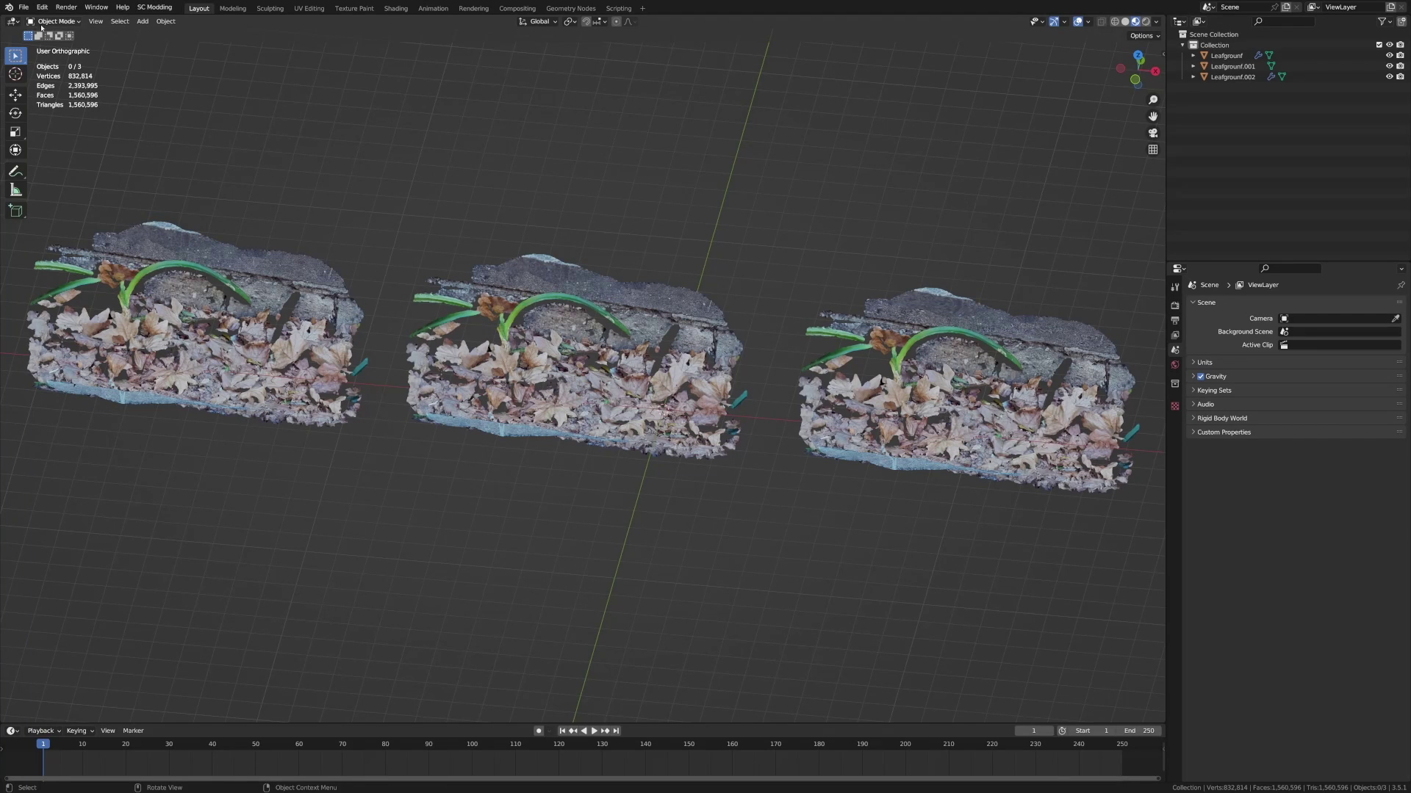
Switch to Blender, import the pillar OBJ into the leaf scan scene and scale it by 0.01.
left_click(23, 6)
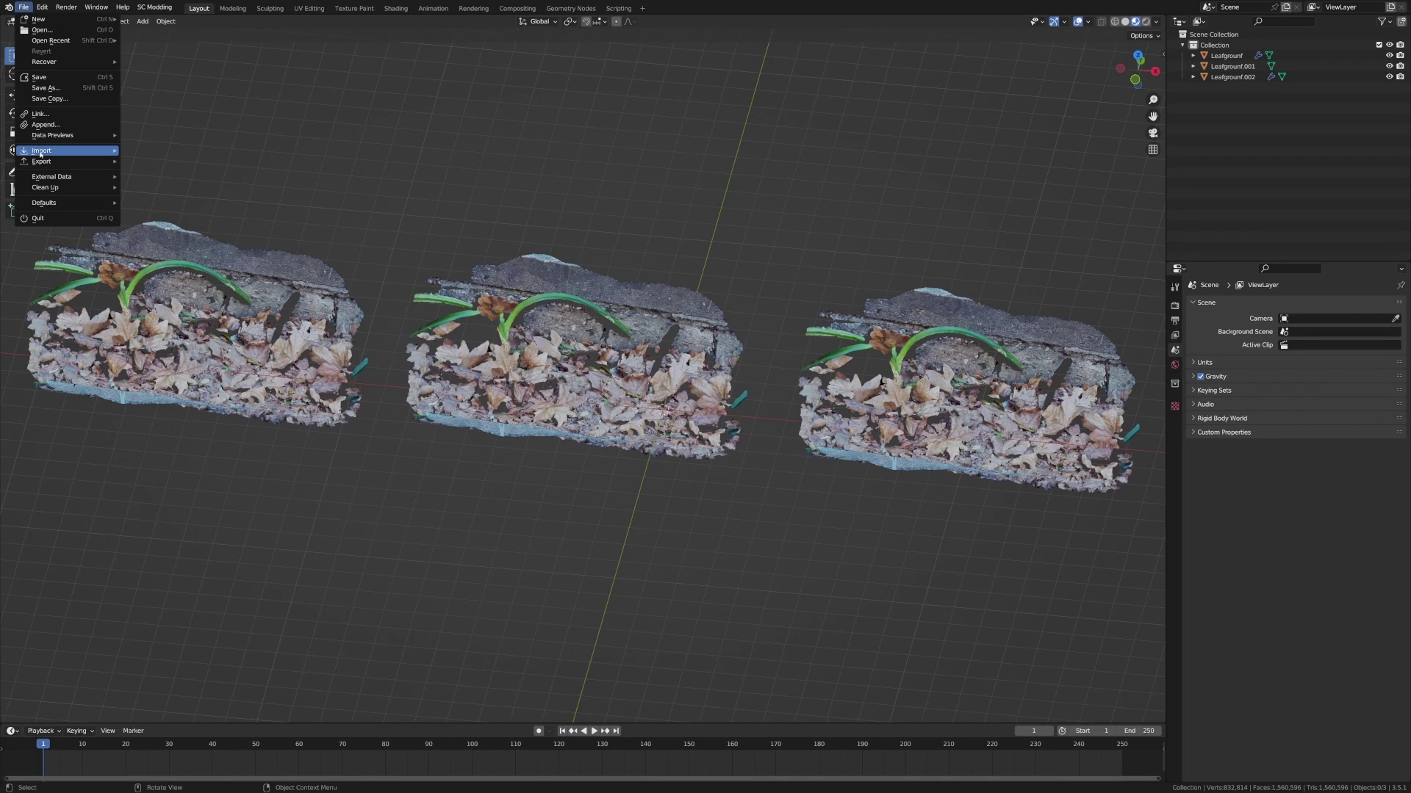
mouse_move(44, 150)
left_click(161, 193)
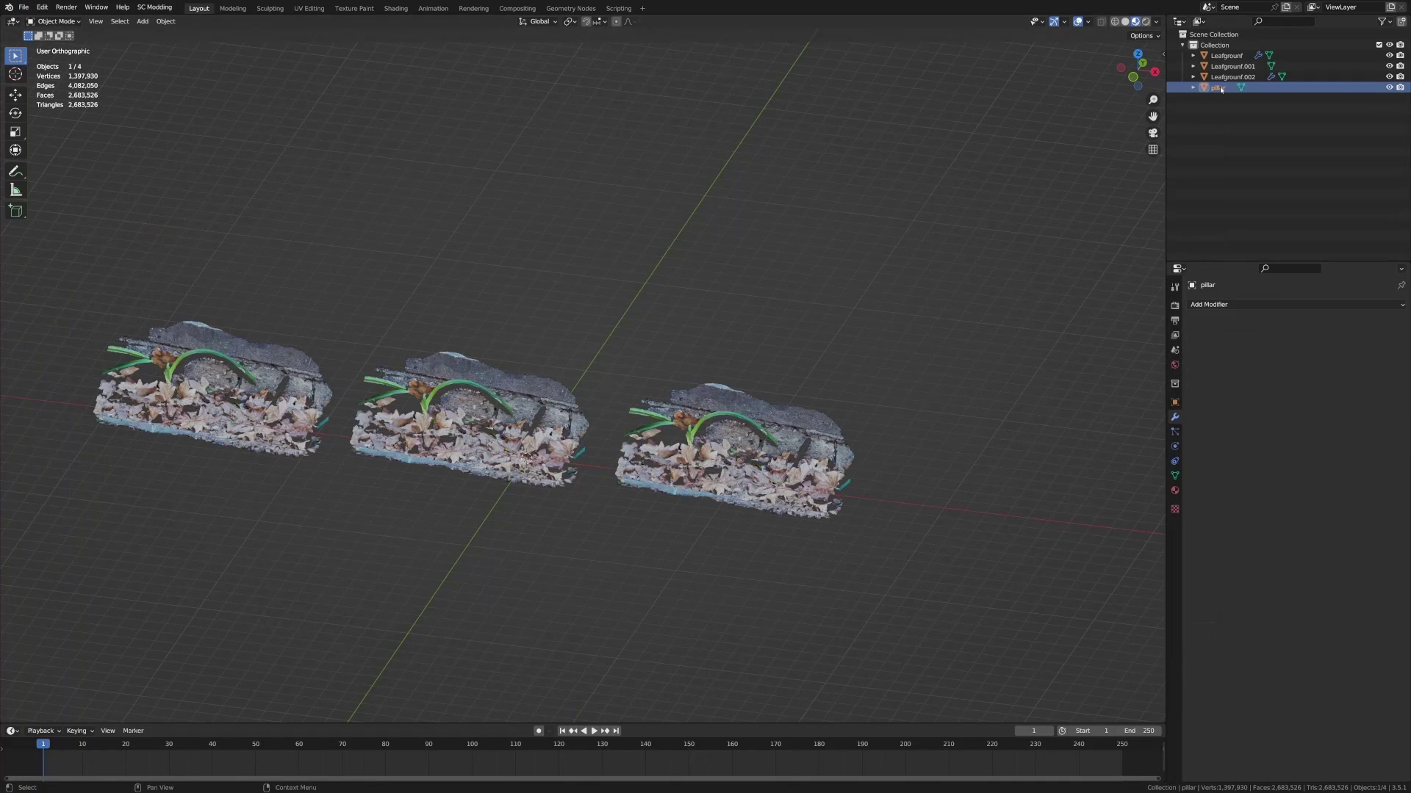
key("s")
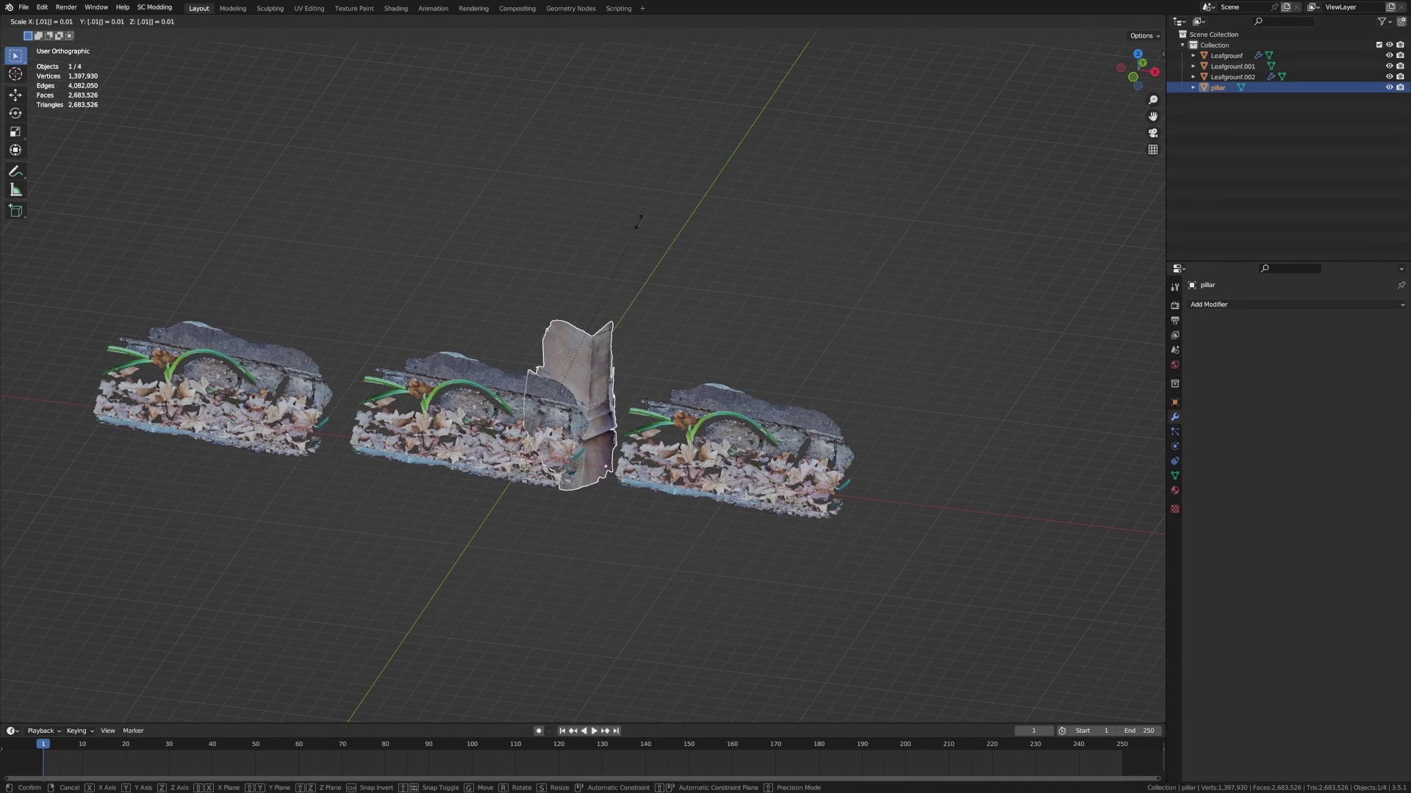
left_click(639, 227)
Rotate the pillar about the Z axis and scale it up until it towers over the leaf scans.
key("r")
key("z")
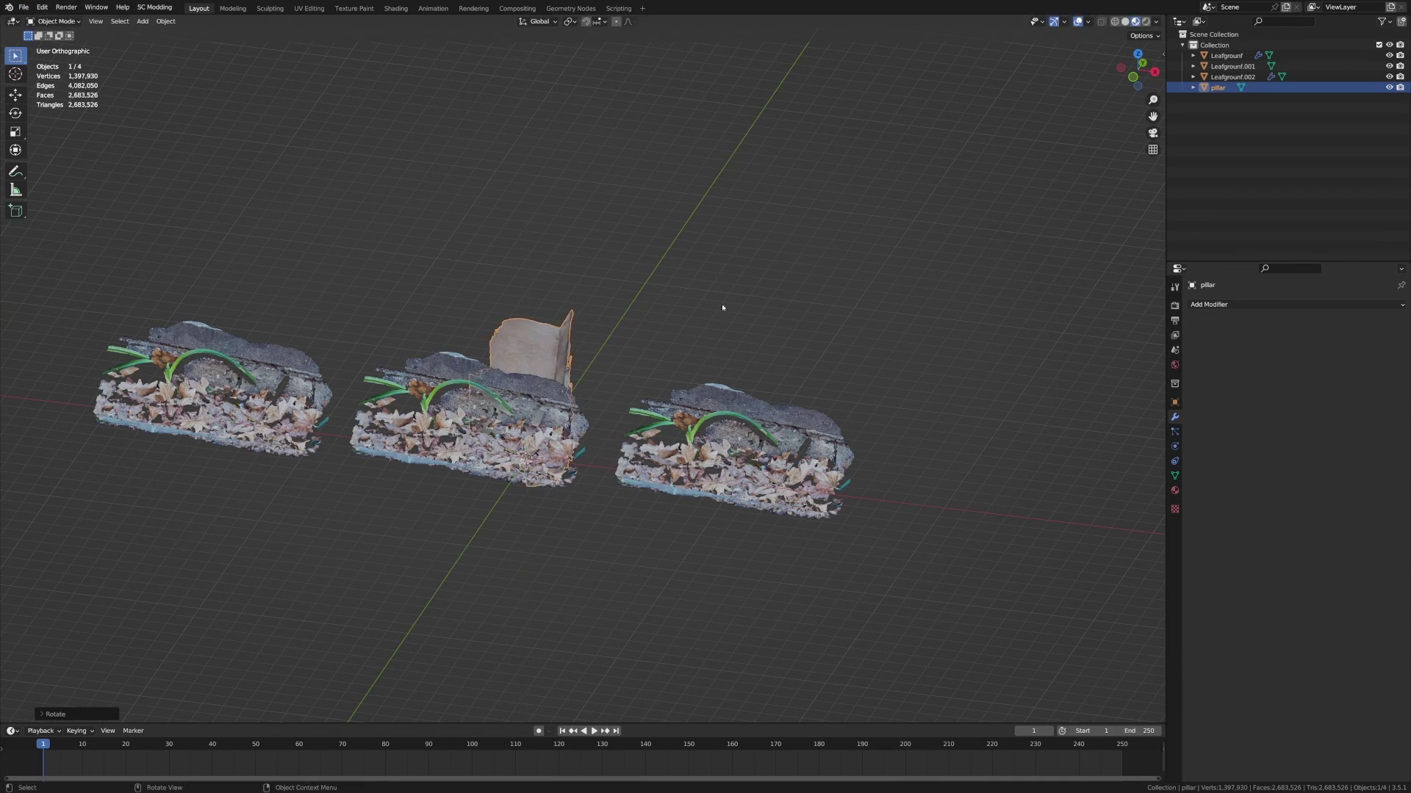
left_click(722, 302)
key("s")
left_click(867, 513)
Adjust the pillar's height along Z and its rotation about Z so it stands by the middle leaf scan.
key("g")
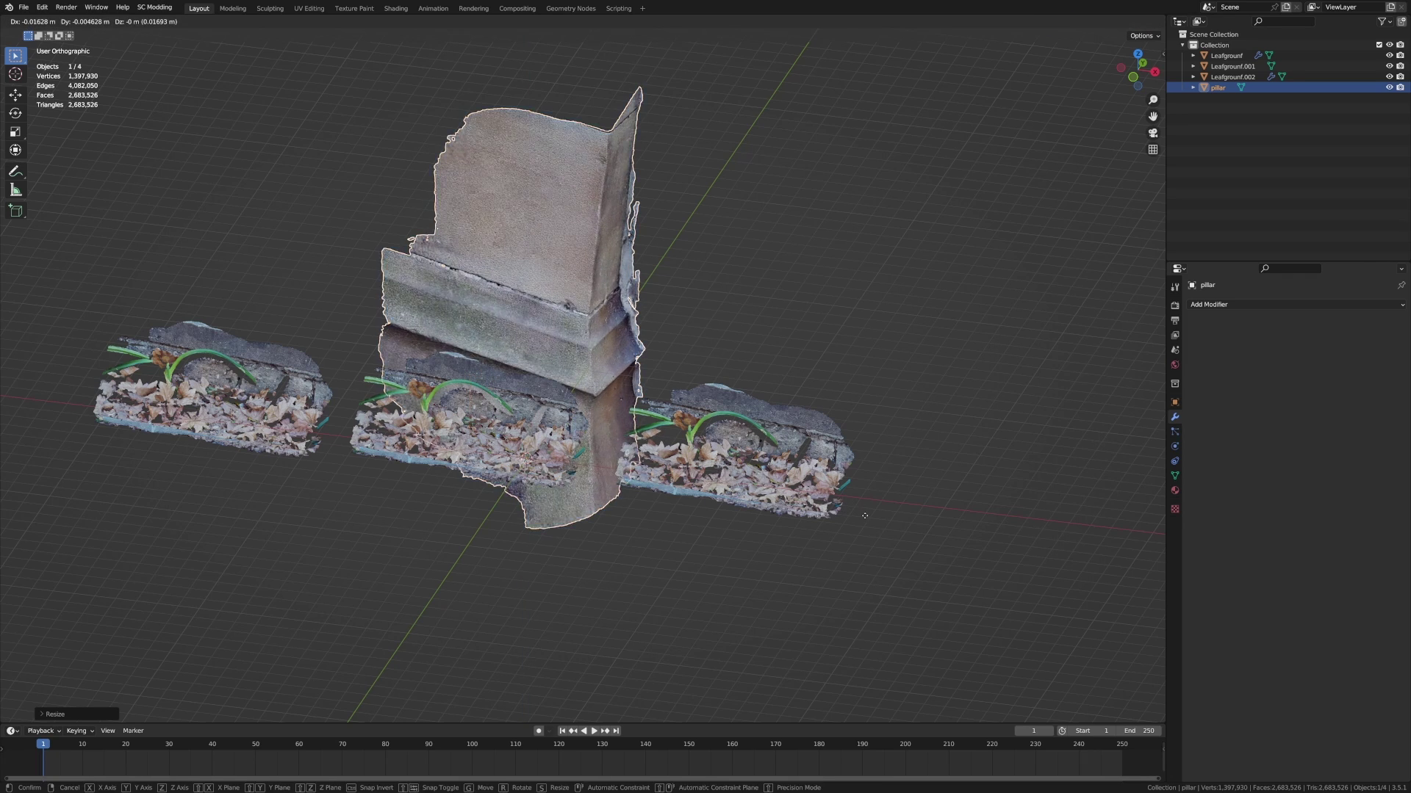
key("z")
left_click(866, 491)
key("r")
key("z")
left_click(722, 433)
middle_click_drag(721, 433, 645, 342)
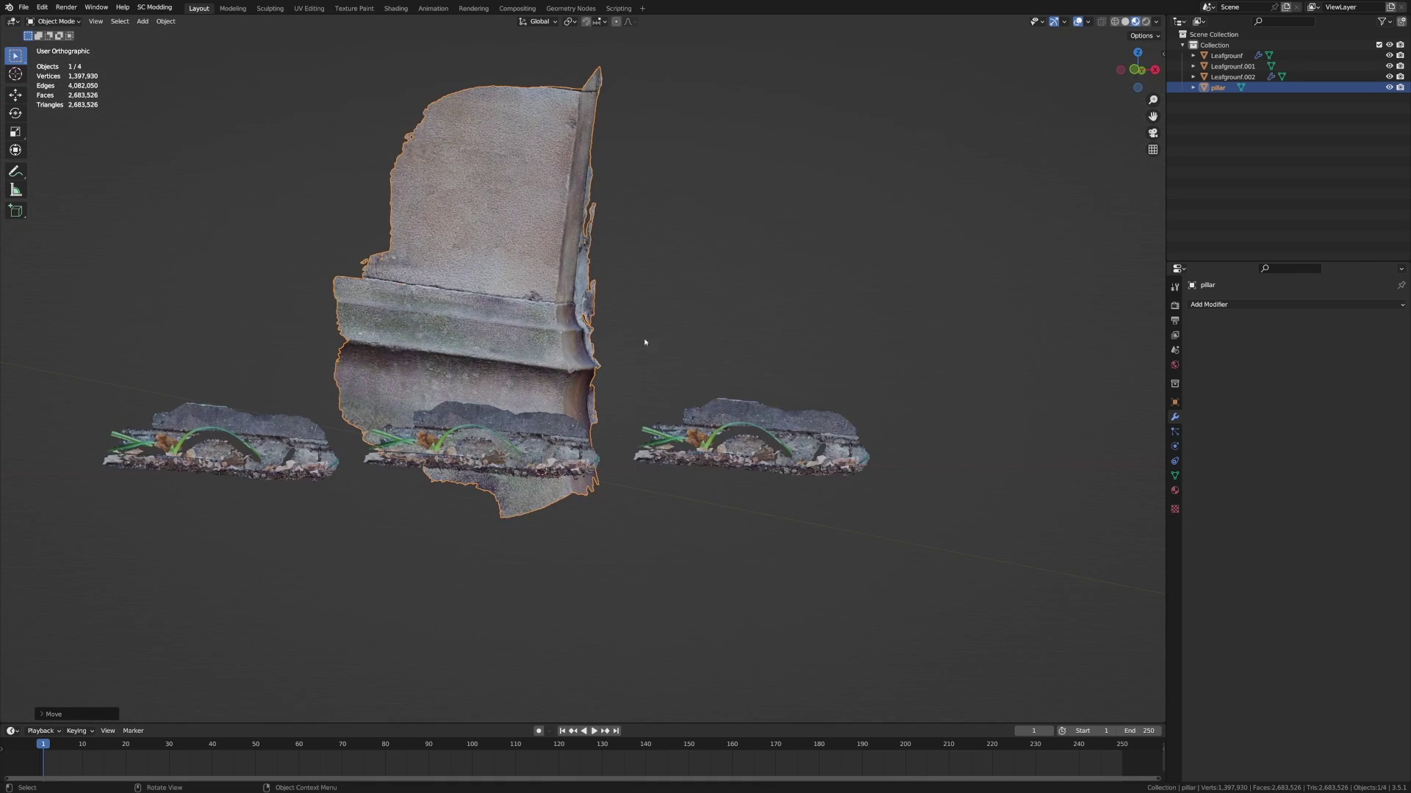
middle_click_drag(610, 430, 580, 411)
Add a Decimate modifier with ratio 0.01 to the pillar, apply it and inspect the reduced mesh from several sides.
left_click(1249, 304)
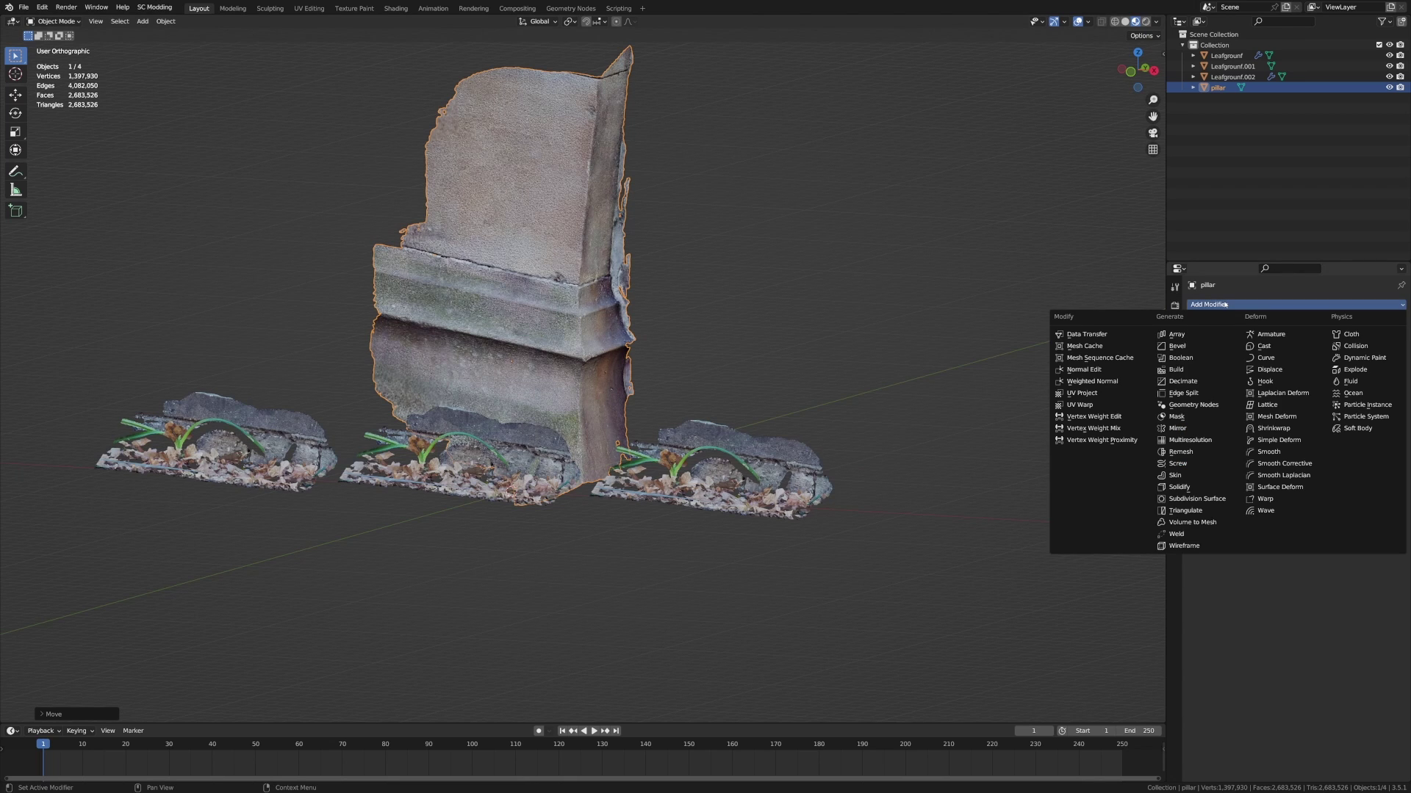
key("Return")
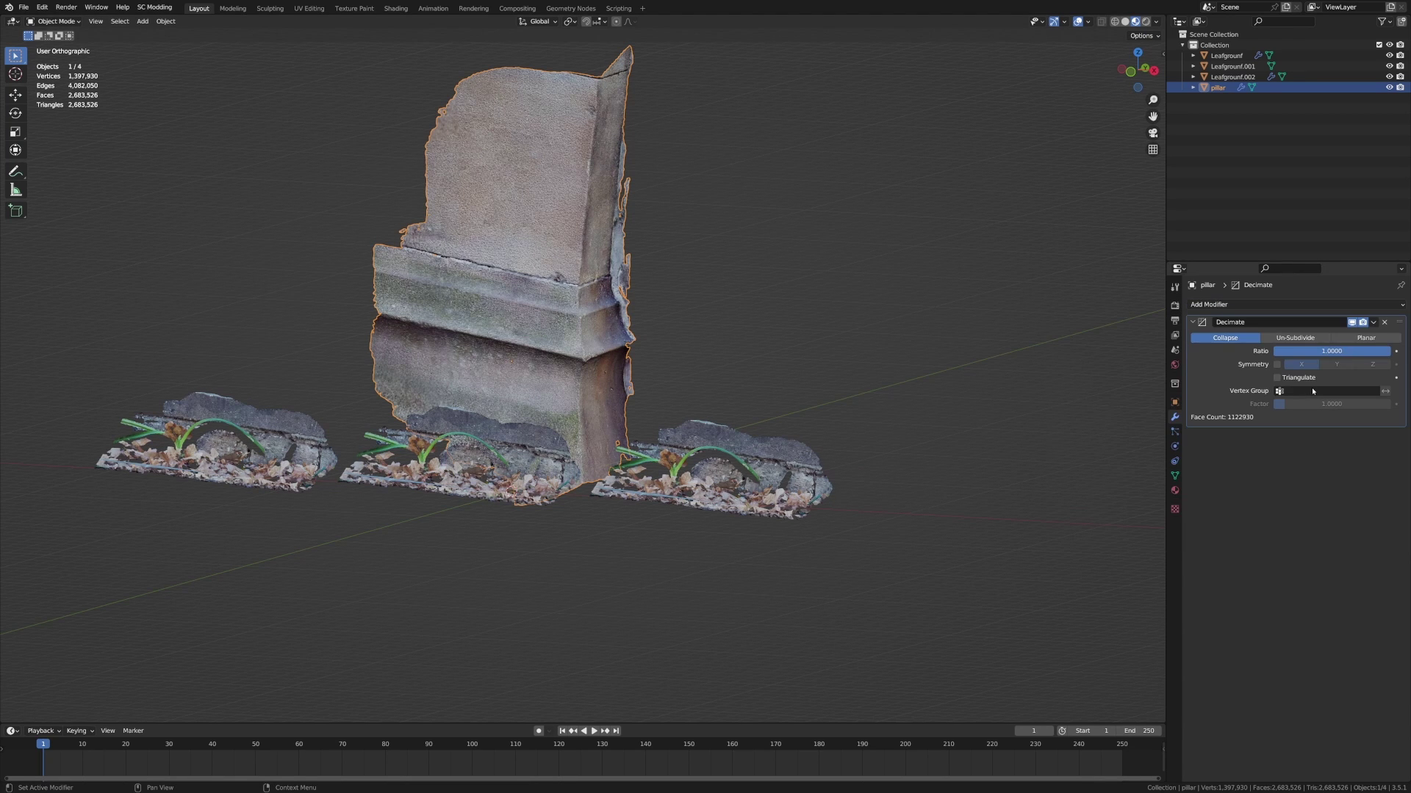
left_click(1338, 352)
type(".01")
key("Return")
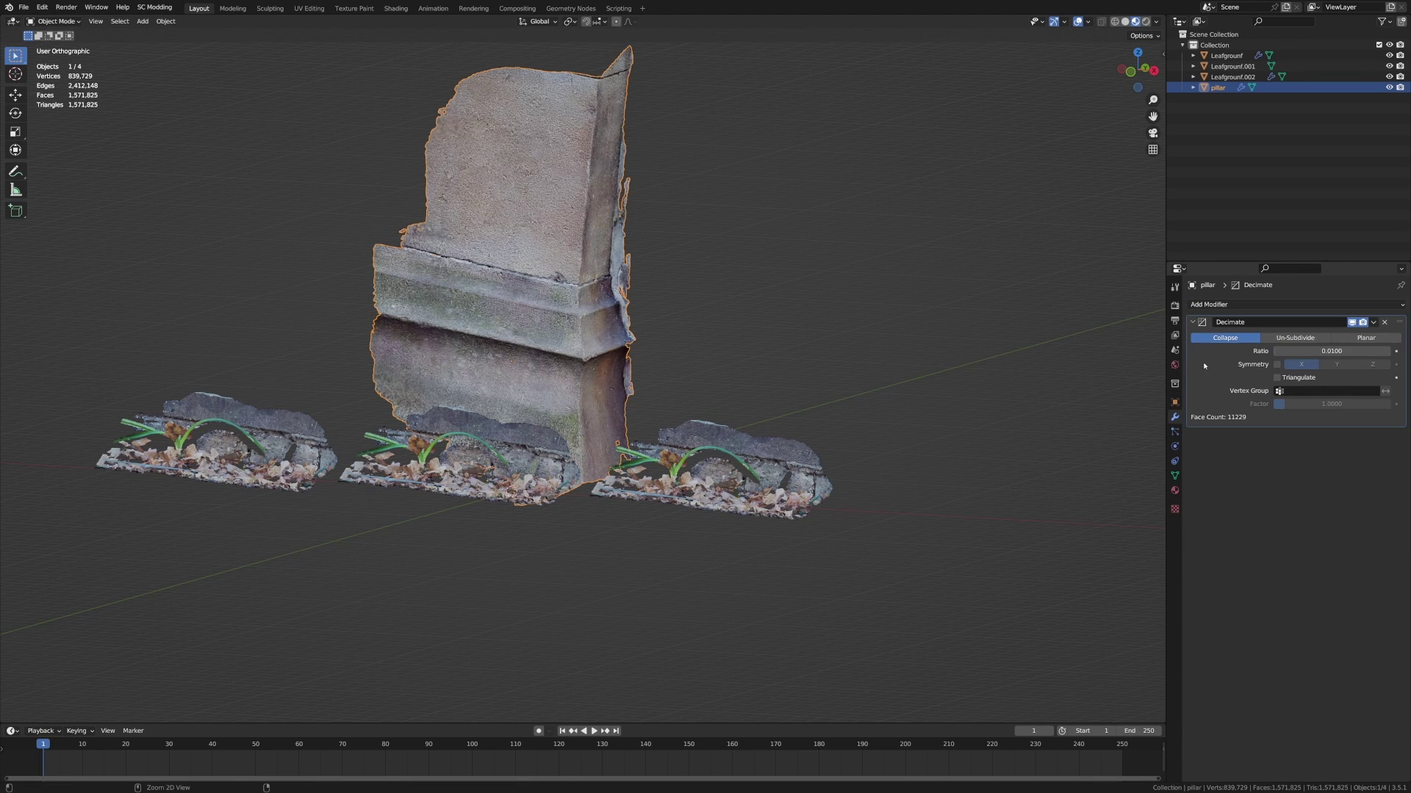
key("ctrl+a")
middle_click_drag(507, 434, 493, 426)
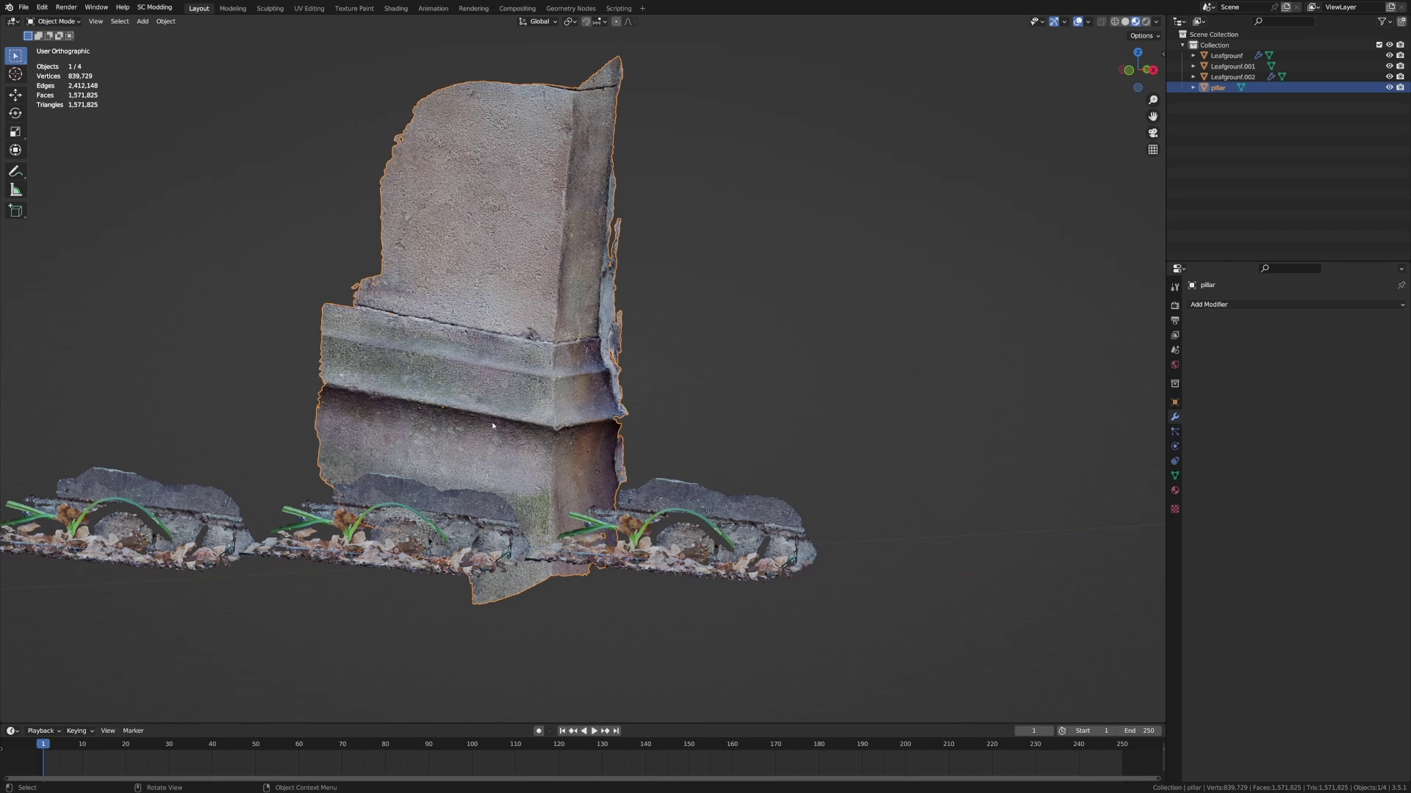
middle_click_drag(495, 414, 567, 465)
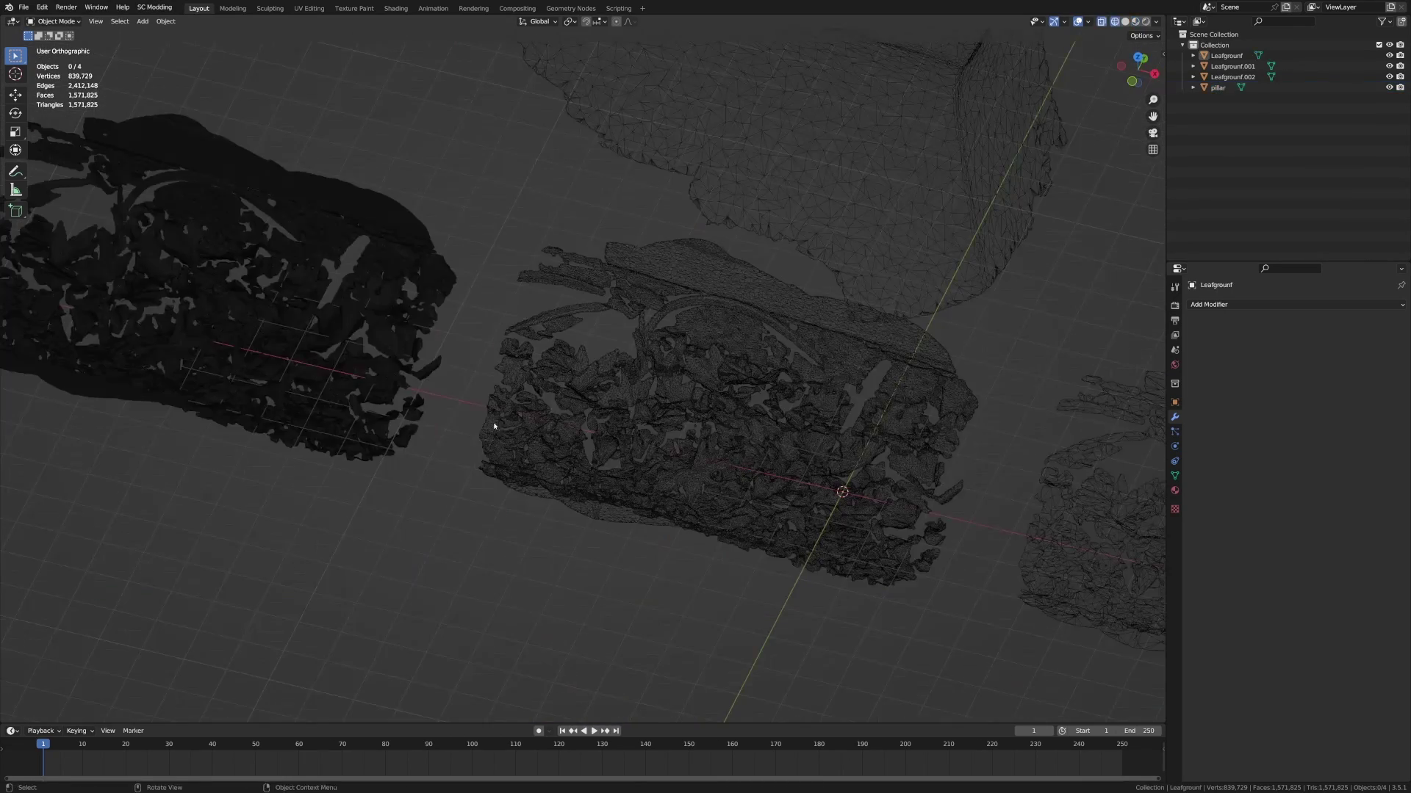
Compare the wireframe density of the three leaf scans, then select the most decimated one and examine its mesh in Edit Mode.
middle_click_drag(494, 425, 818, 548, "shift")
scroll(664, 508, "up", 3)
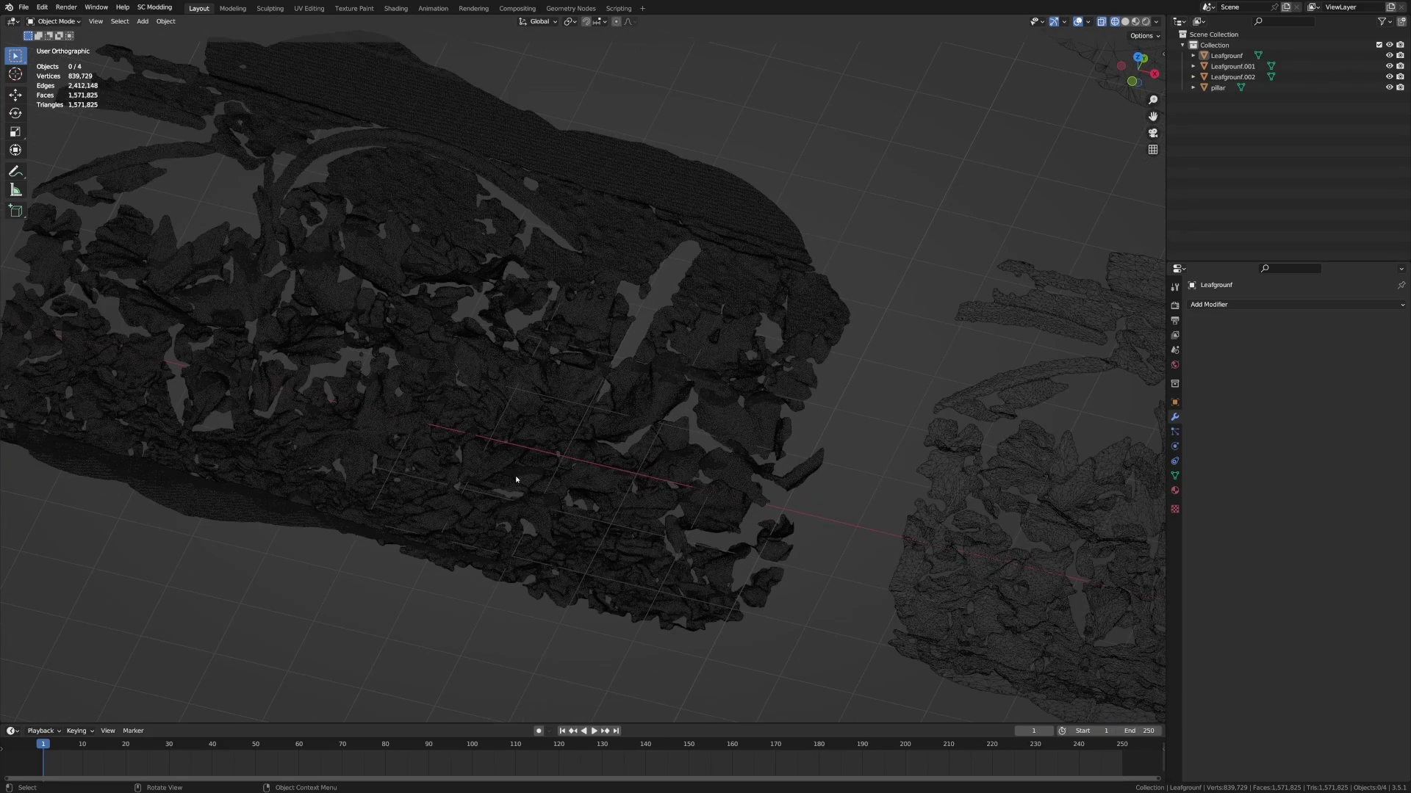
middle_click_drag(564, 485, 855, 487, "shift")
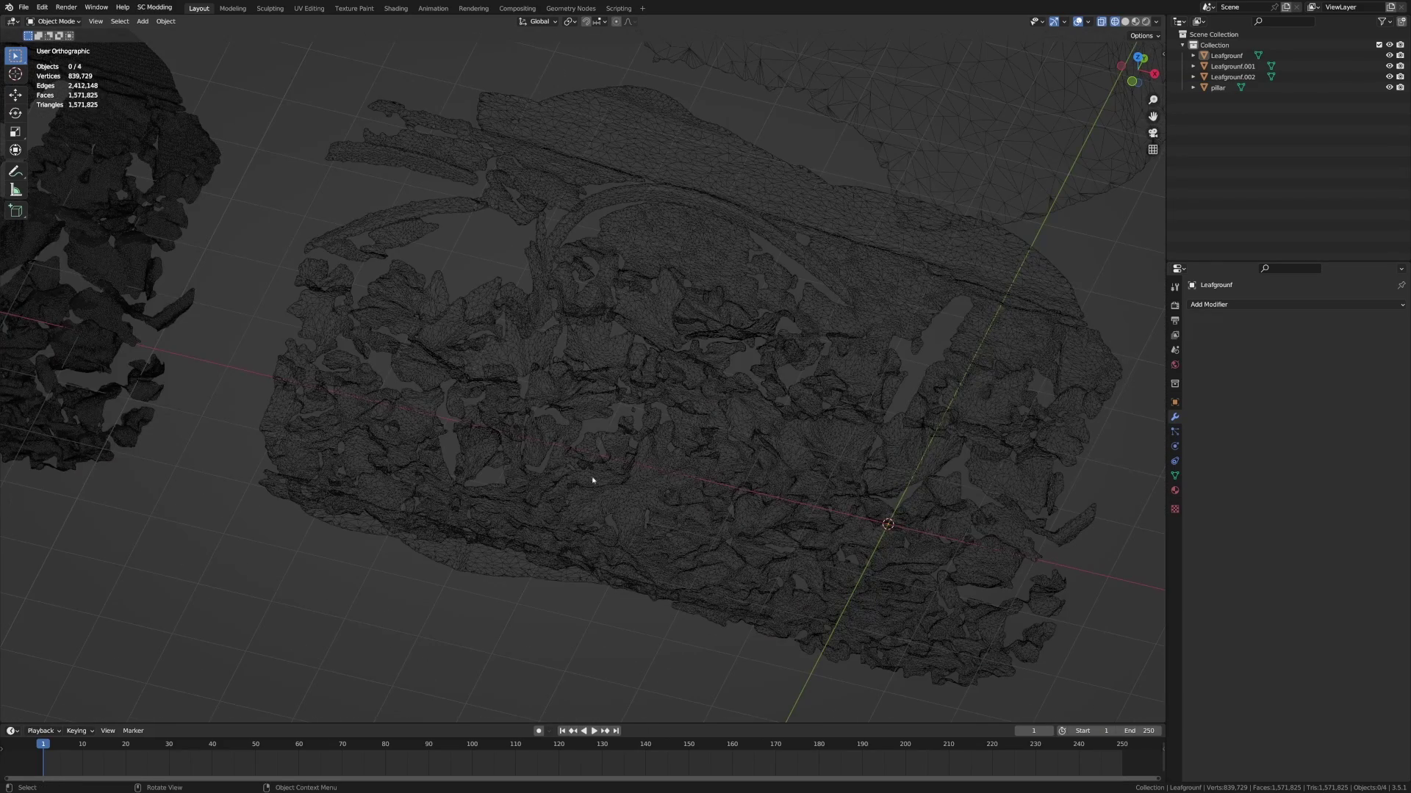
middle_click_drag(1017, 596, 325, 361, "shift")
middle_click_drag(867, 518, 632, 476, "shift")
left_click(737, 180)
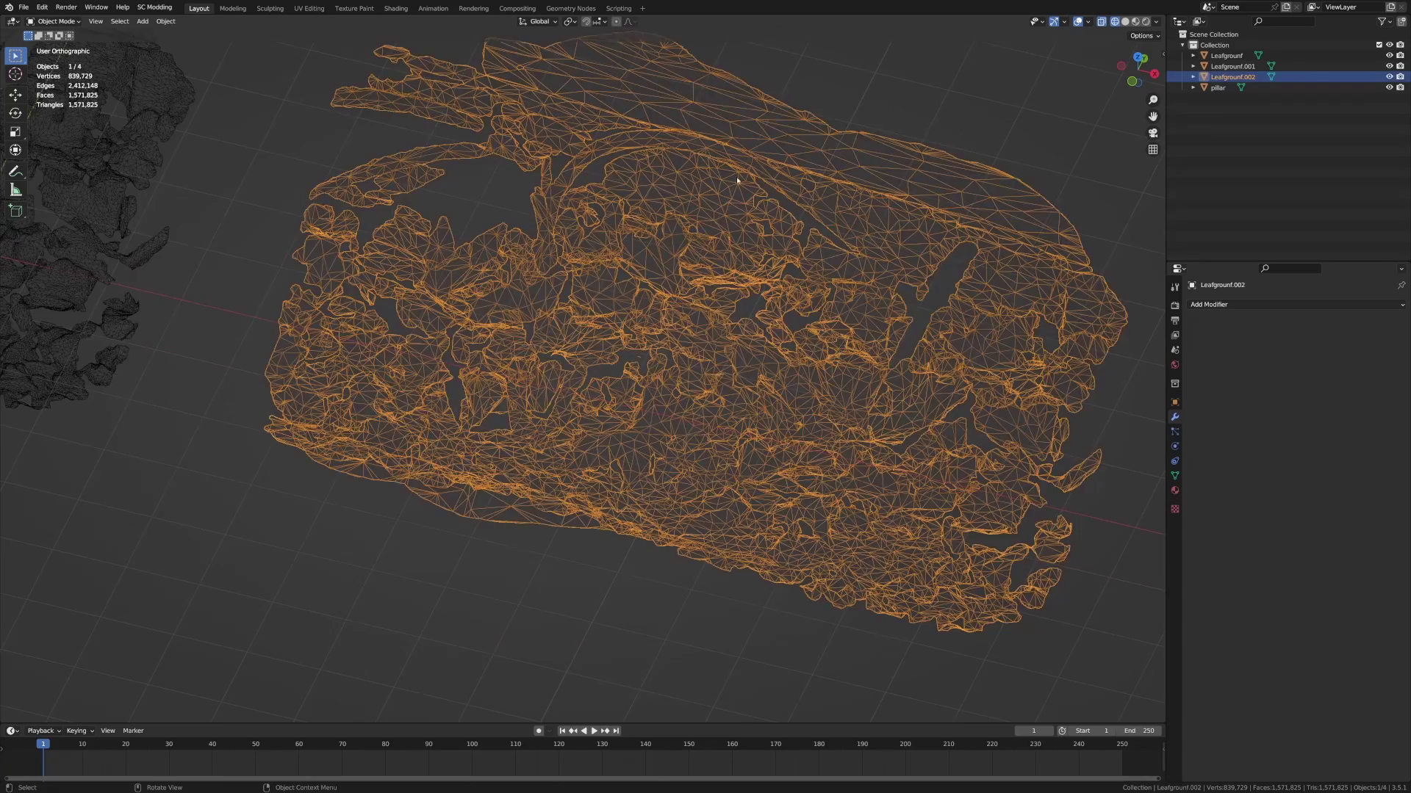
scroll(724, 476, "down", 2)
key("Tab")
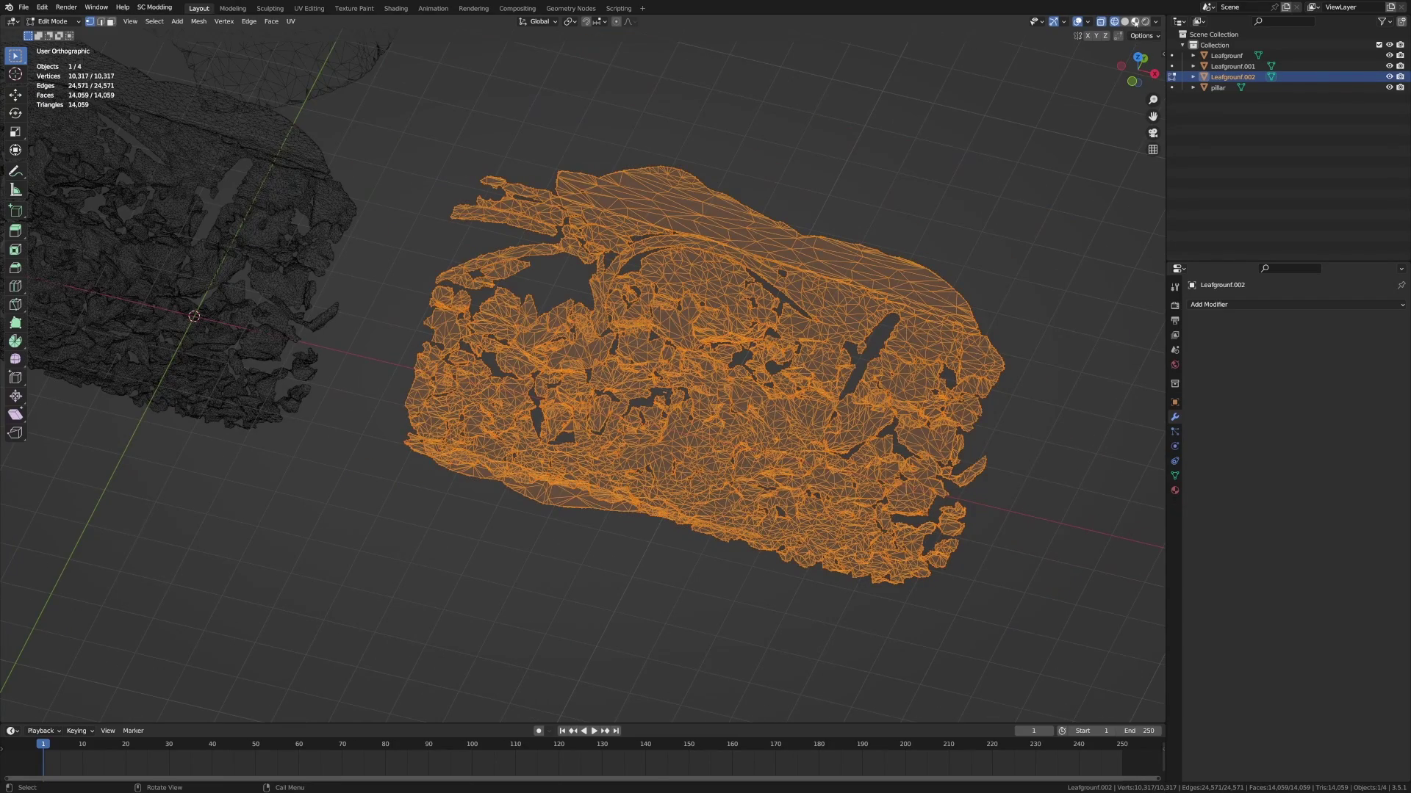
Return to Object Mode with textured shading, deselect everything and compare the surface detail of the three leaf scans.
key("shift+z")
middle_click_drag(420, 569, 496, 604, "shift")
key("Tab")
left_click(497, 604)
scroll(581, 484, "down", 2)
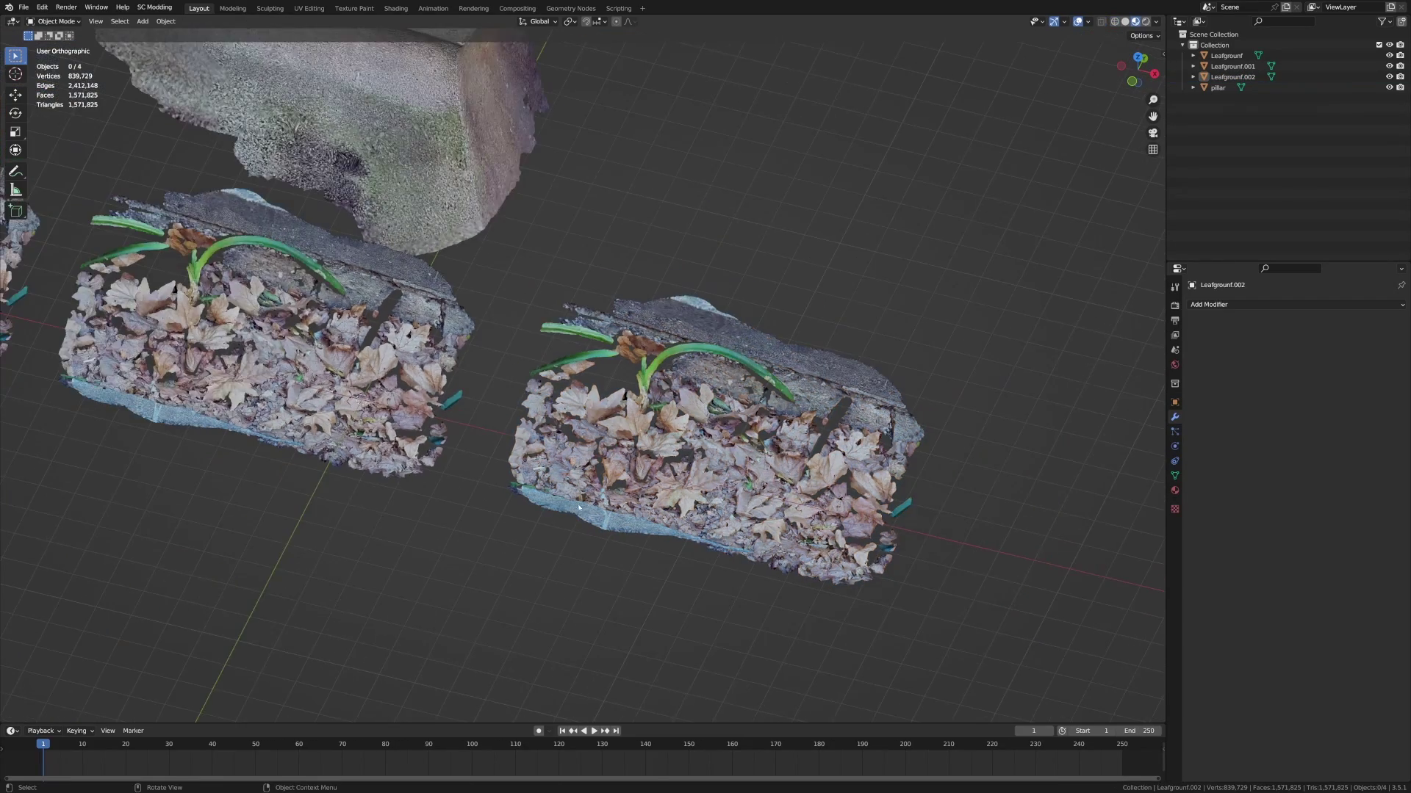
middle_click_drag(453, 400, 707, 472, "shift")
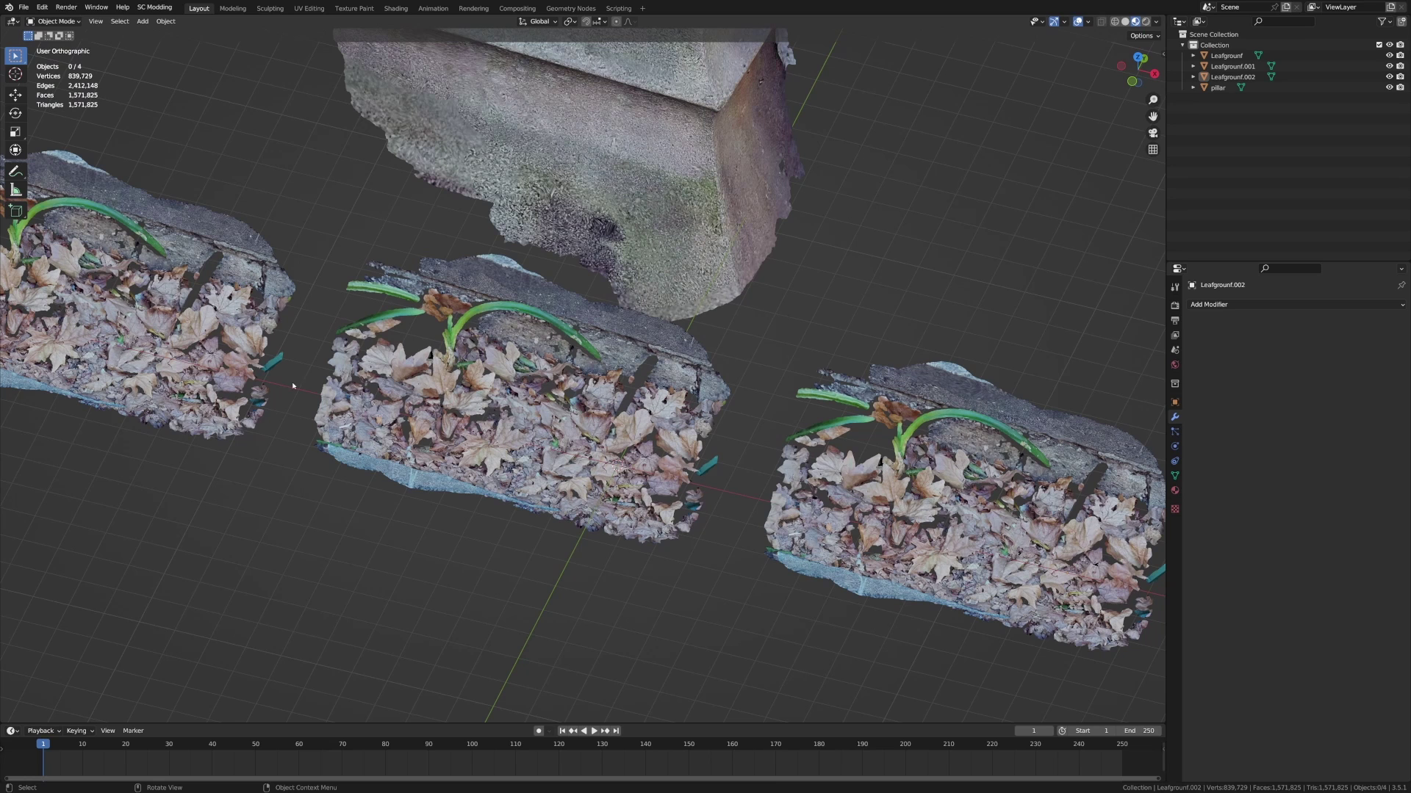